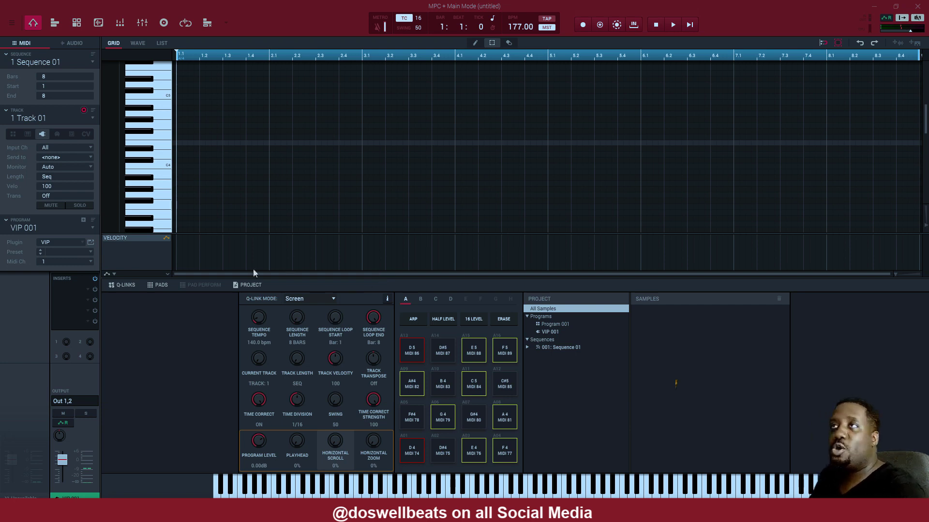
Open the VIP plugin window, place it below the note grid, and record a melody with the AZ Blue Box patch.
{"action": "left_click", "coordinate": [91, 243]}
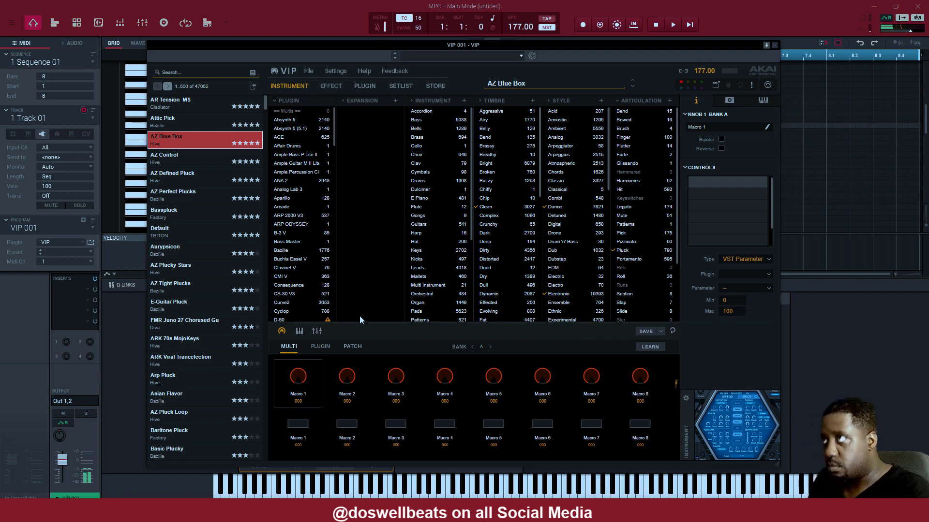
{"action": "left_click_drag", "start_coordinate": [520, 41], "coordinate": [542, 286]}
{"action": "left_click", "coordinate": [551, 342]}
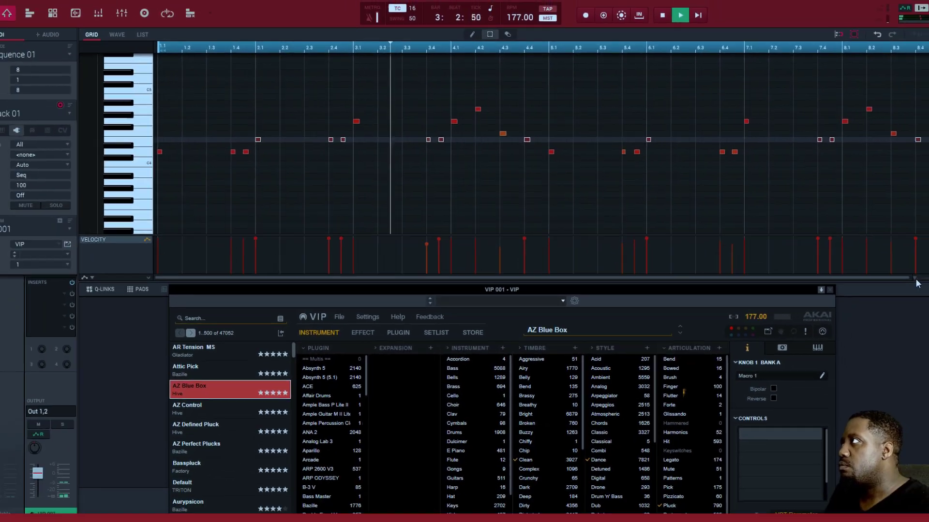
{"action": "left_click", "coordinate": [921, 345]}
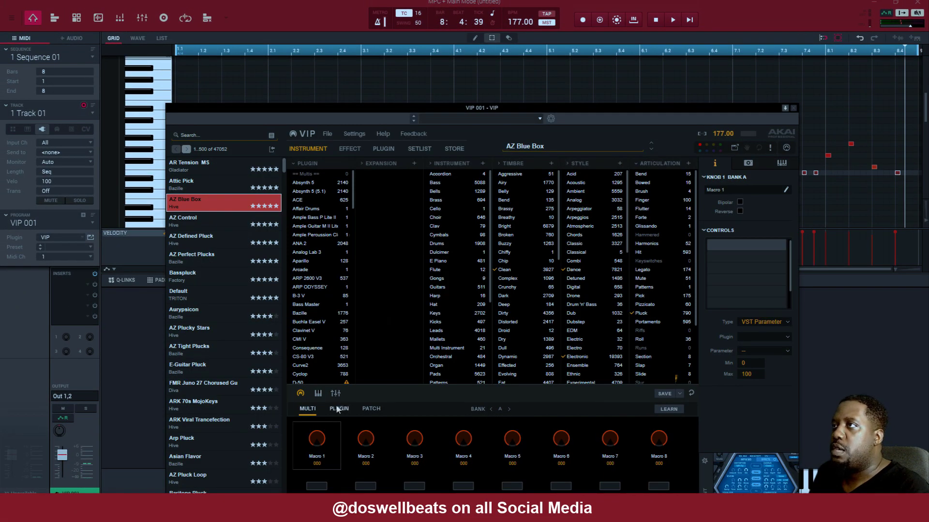
Show VIP's channel mixer and layer a second pluck patch beside AZ Blue Box, auditioning Basspluck and Aurypsicon.
{"action": "left_click", "coordinate": [335, 393]}
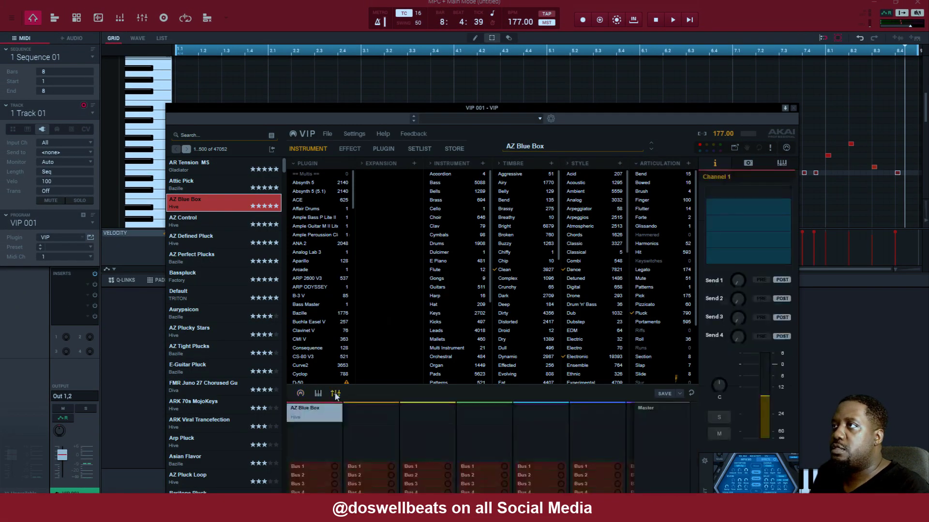
{"action": "left_click", "coordinate": [214, 274]}
{"action": "key", "text": "space"}
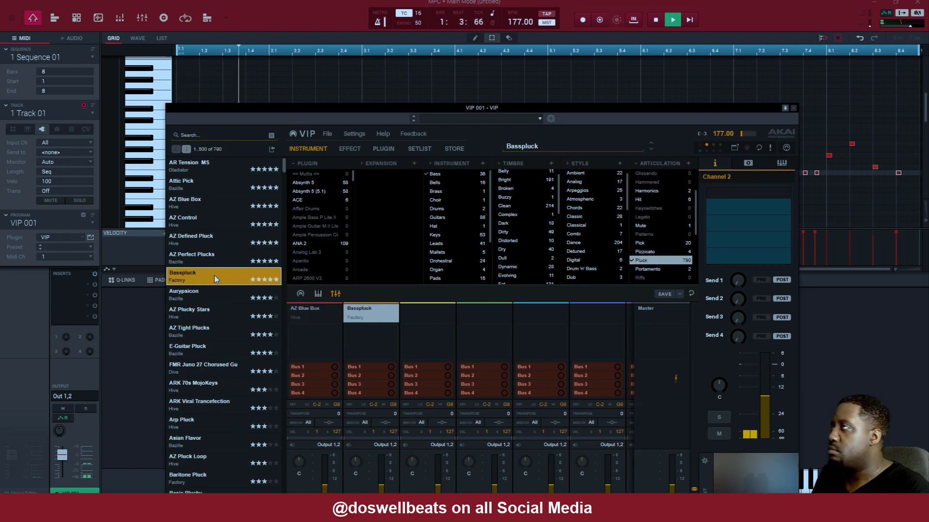
{"action": "left_click", "coordinate": [209, 299]}
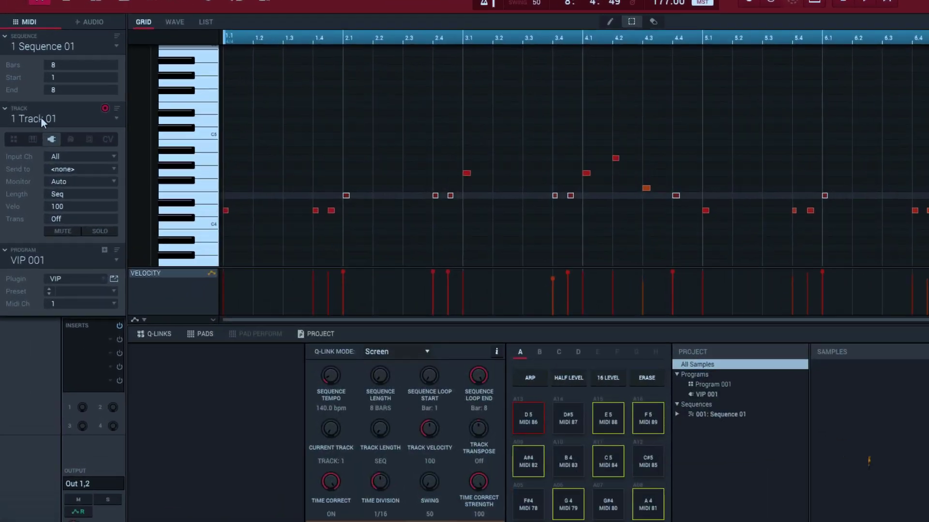
Rename Track 01 as melo.
{"action": "double_click", "coordinate": [33, 114]}
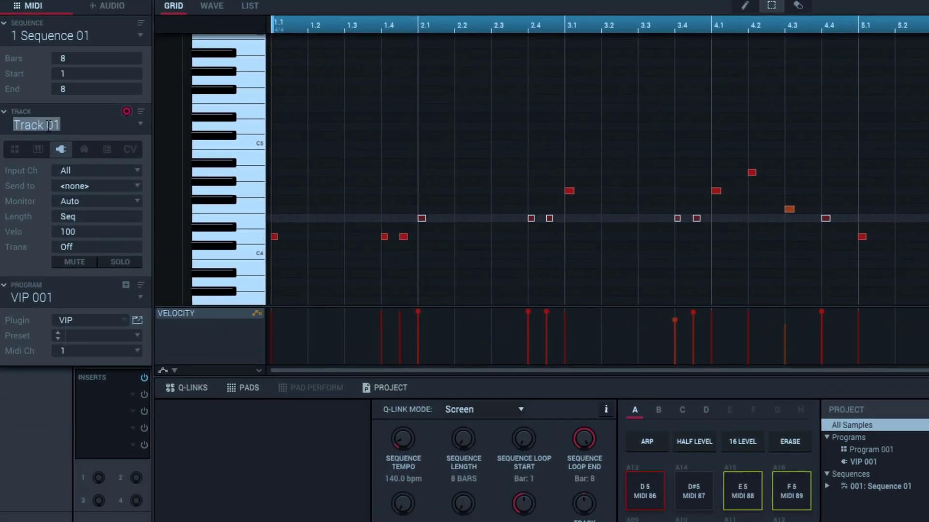
{"action": "type", "text": "melo"}
{"action": "key", "text": "Return"}
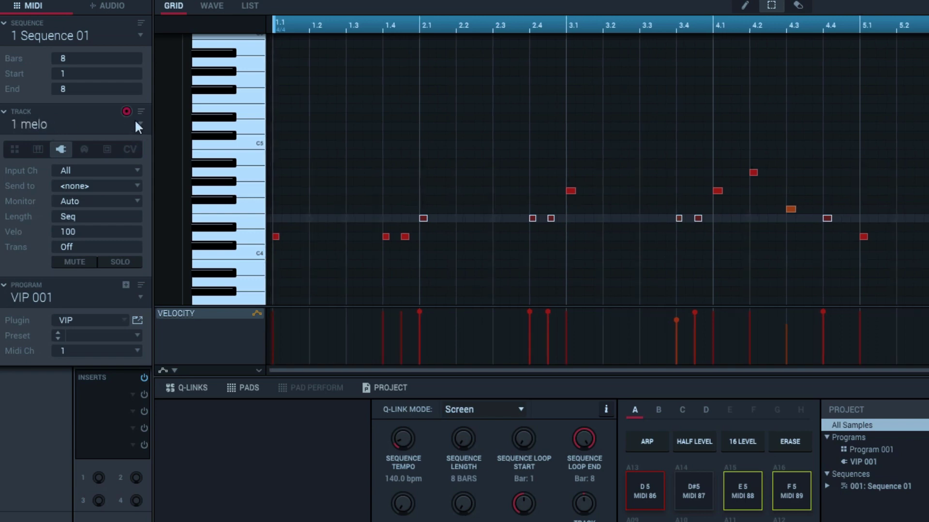
Switch to track 2 and load the AIR Music Technology Xpand!2 plugin in a new plugin program.
{"action": "scroll", "coordinate": [136, 122], "scroll_direction": "down", "scroll_amount": 1}
{"action": "left_click", "coordinate": [87, 320]}
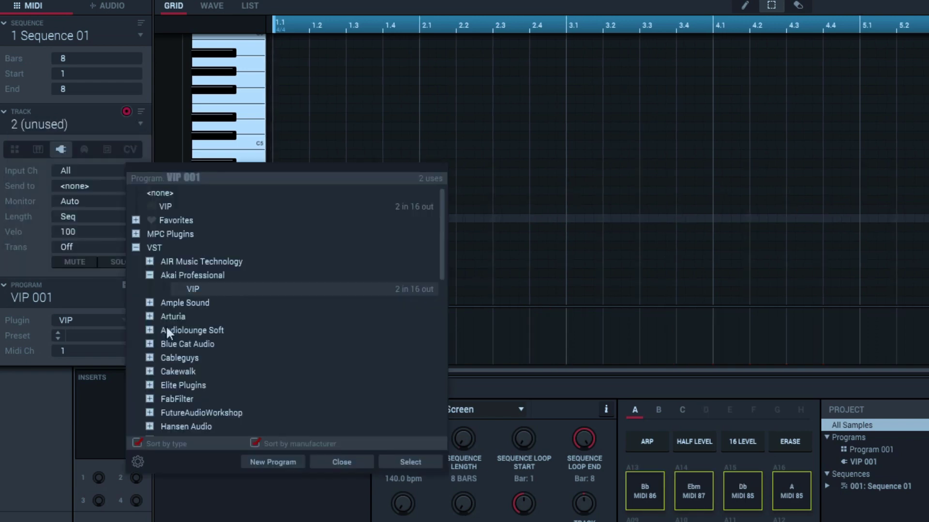
{"action": "left_click", "coordinate": [133, 247]}
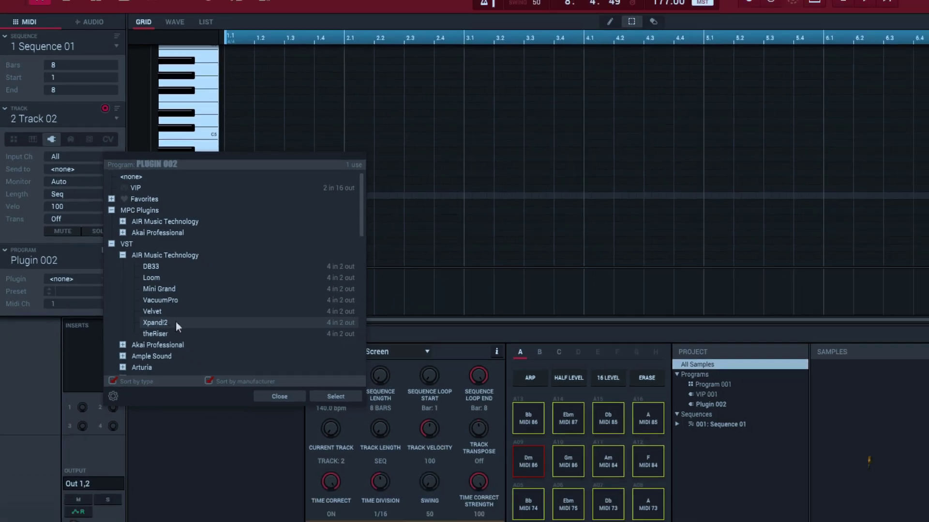
{"action": "double_click", "coordinate": [189, 374]}
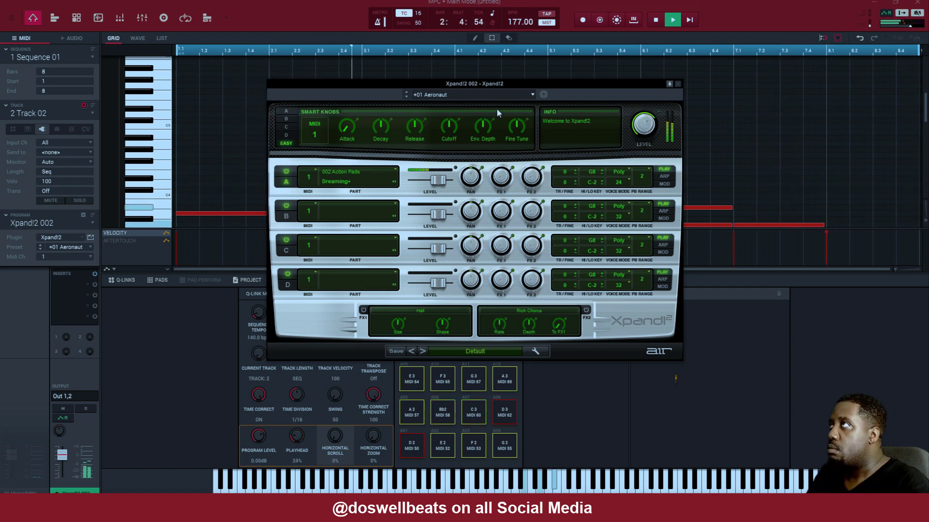
Move the Xpand!2 window clear of the note grid and open the channel mixer to check the VIP 001 and Xpand!2 levels.
{"action": "left_click_drag", "start_coordinate": [517, 86], "coordinate": [591, 425]}
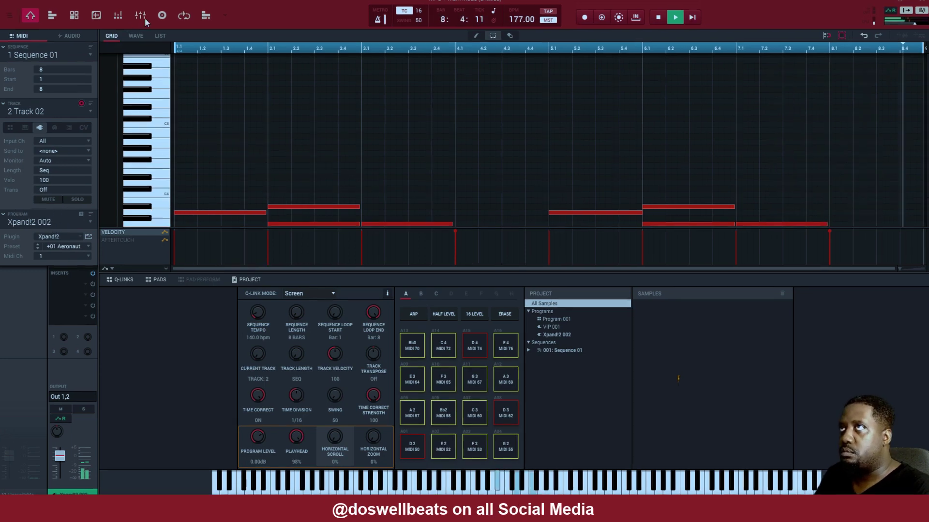
{"action": "left_click", "coordinate": [141, 18]}
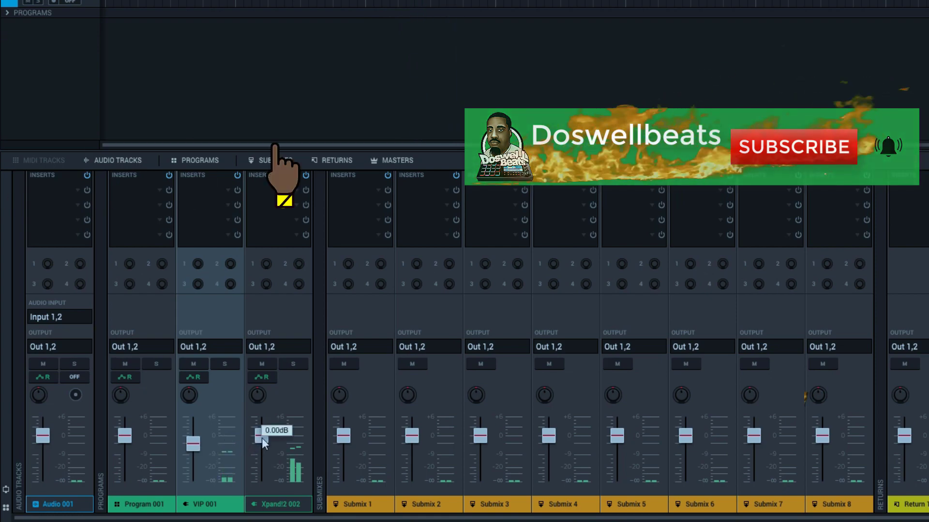
{"action": "mouse_move", "coordinate": [193, 449]}
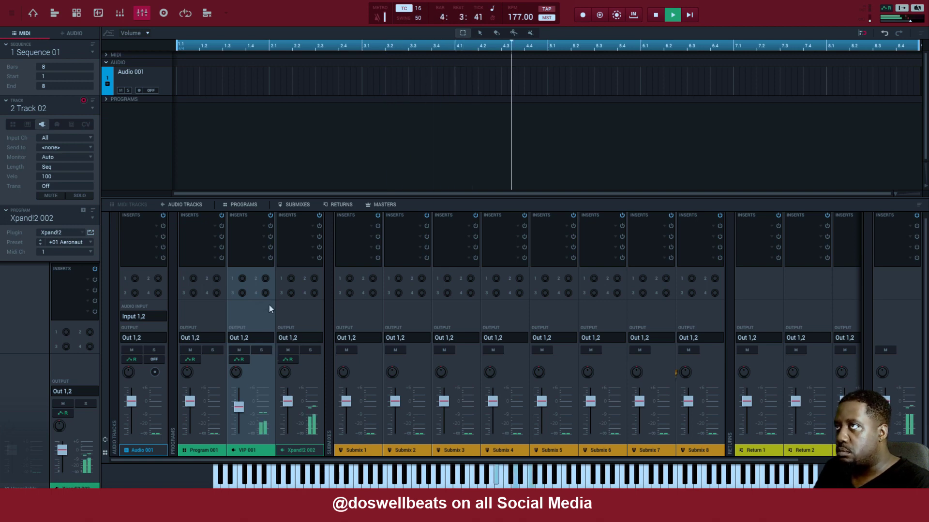
{"action": "mouse_move", "coordinate": [282, 435]}
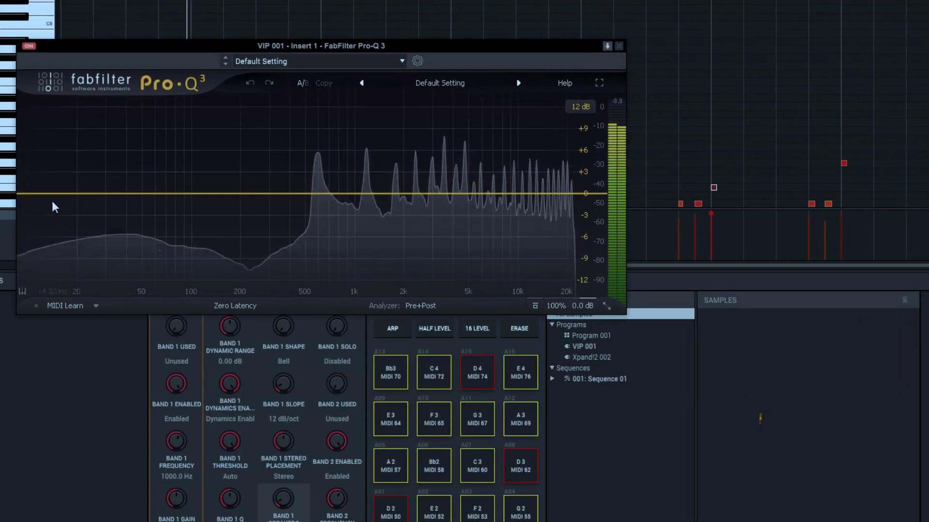
Add a band at the low end of the FabFilter Pro-Q 3 curve on VIP 001 and sweep it up past 1 kHz.
{"action": "left_click", "coordinate": [27, 193]}
{"action": "left_click_drag", "start_coordinate": [29, 198], "coordinate": [384, 183]}
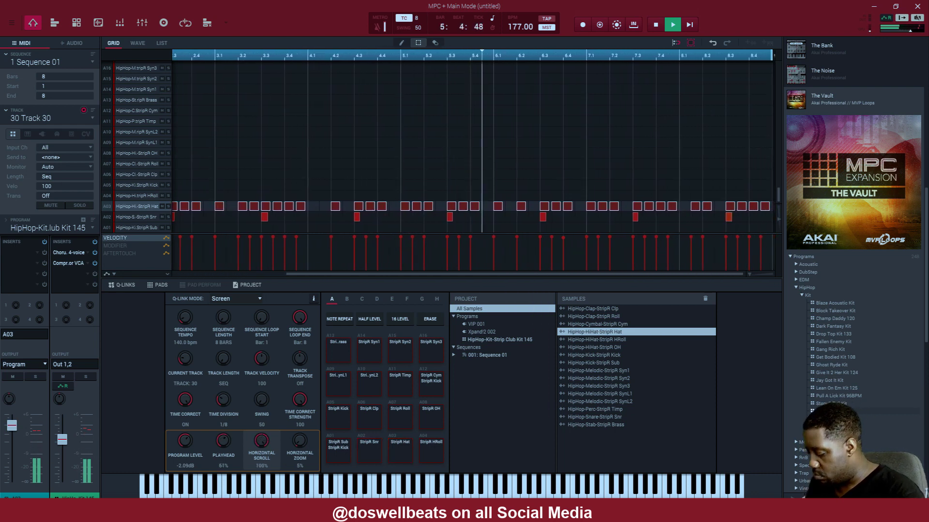
Turn on Note Repeat and activate 16 Levels with type Tune for the A03 StripR Hat pad.
{"action": "key", "text": "n"}
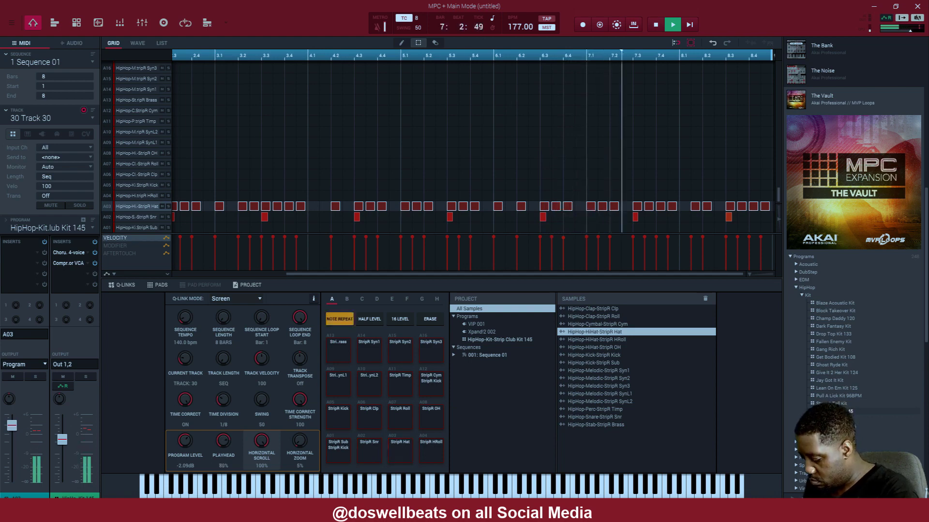
{"action": "key", "text": "Right"}
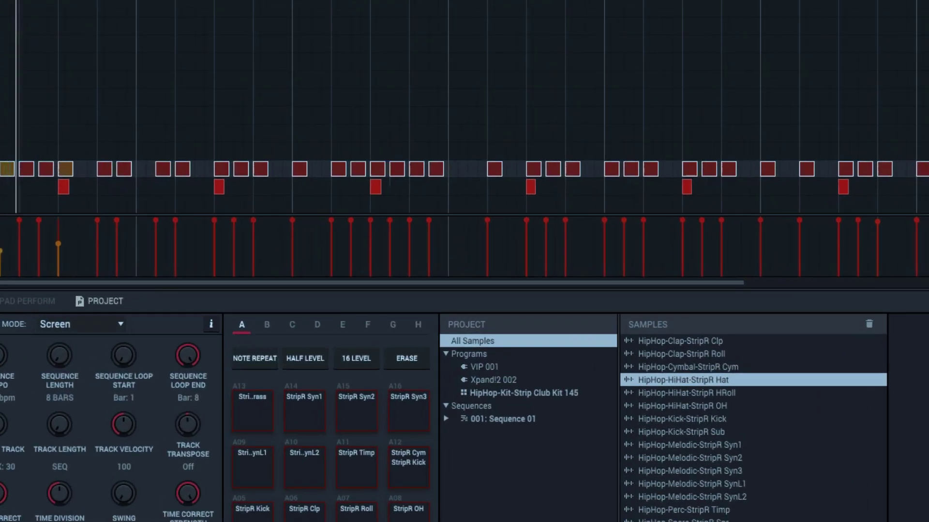
{"action": "key", "text": "ctrl+l"}
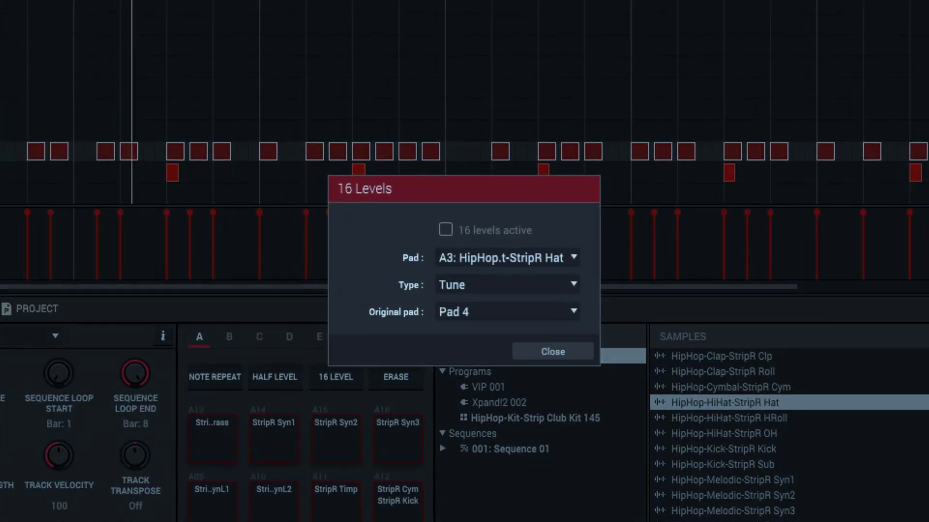
{"action": "key", "text": "space"}
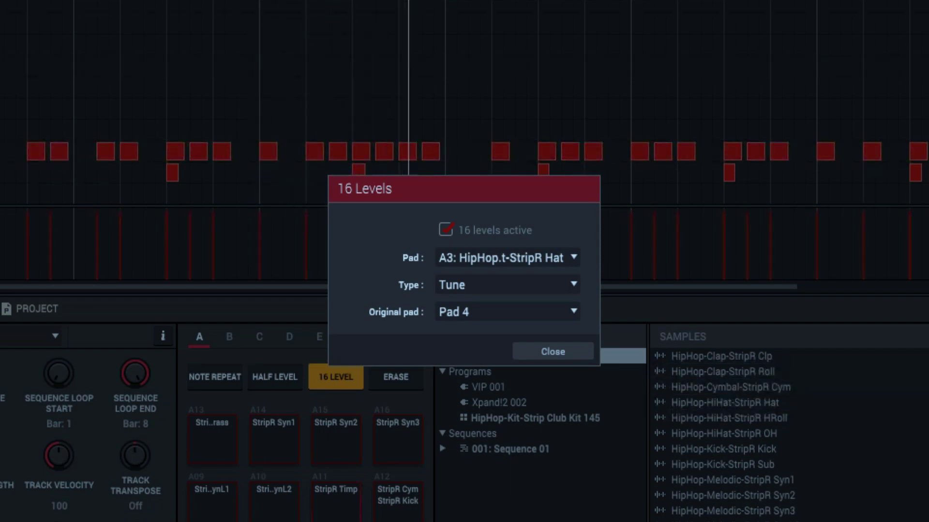
{"action": "left_click", "coordinate": [722, 464]}
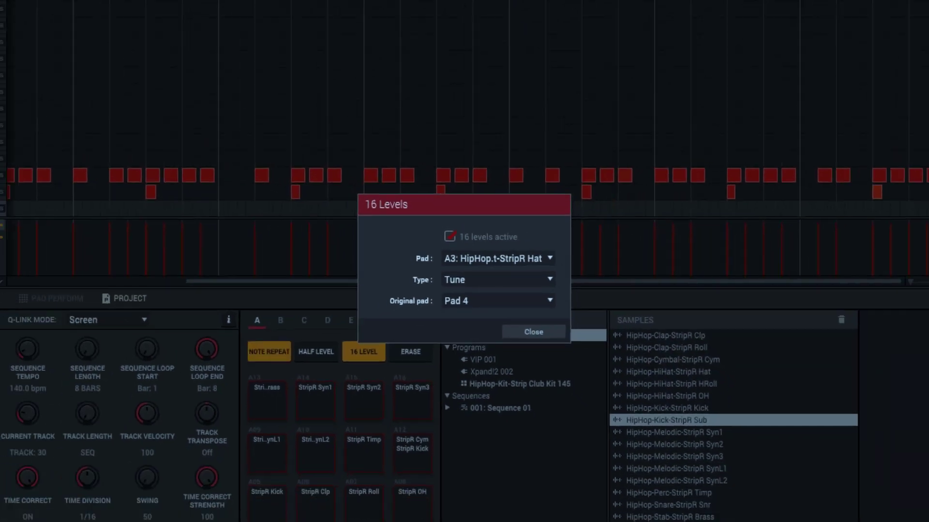
{"action": "key", "text": "Escape"}
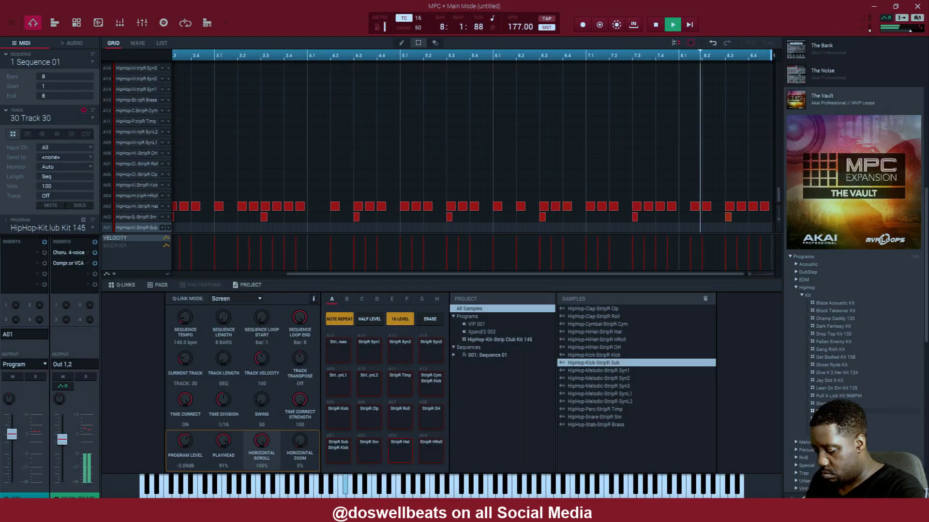
Select the A03 StripR Hat pad, test its Q-Link tuning at 51, and reset the tuning.
{"action": "left_click", "coordinate": [136, 153]}
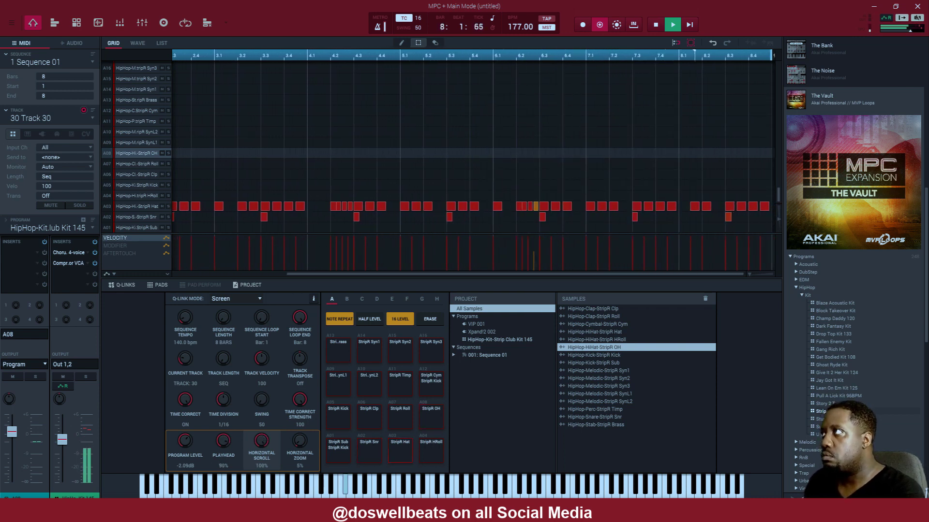
{"action": "key", "text": "space"}
{"action": "left_click", "coordinate": [151, 208]}
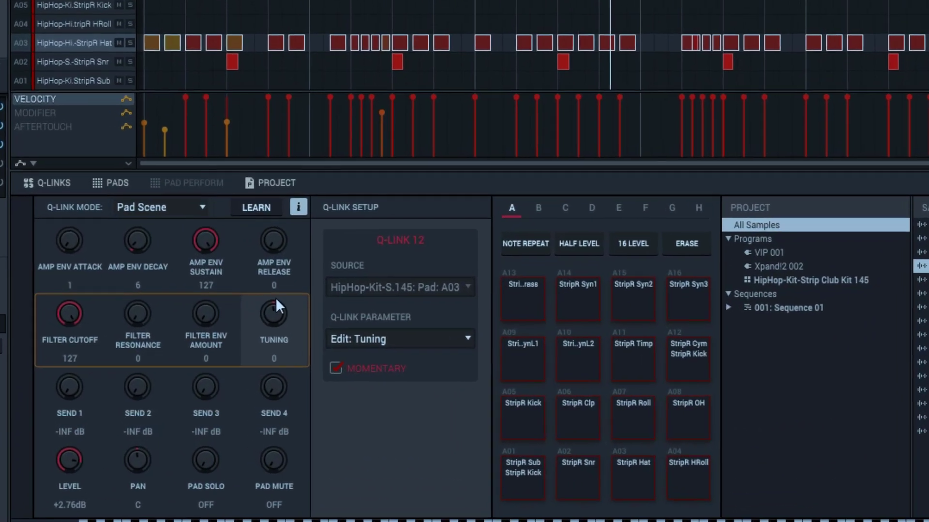
{"action": "scroll", "coordinate": [276, 295], "scroll_direction": "up", "scroll_amount": 10}
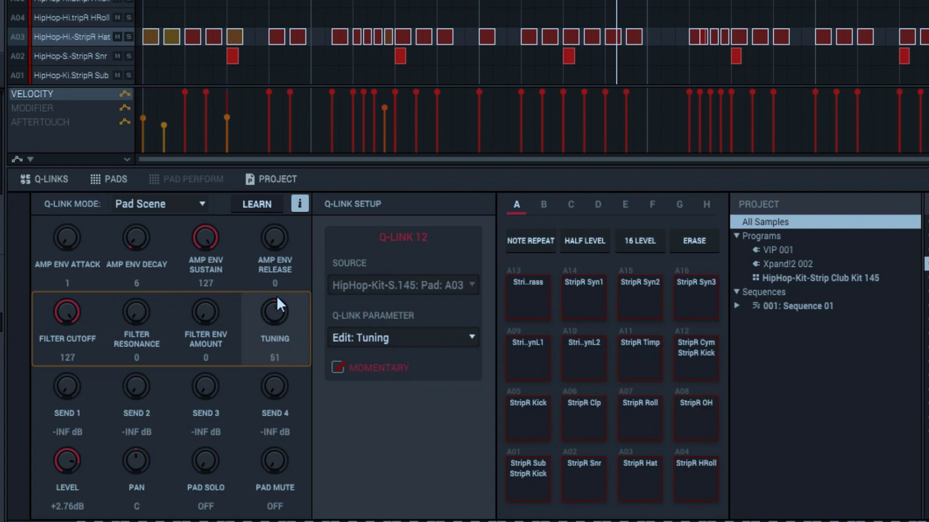
{"action": "double_click", "coordinate": [277, 299]}
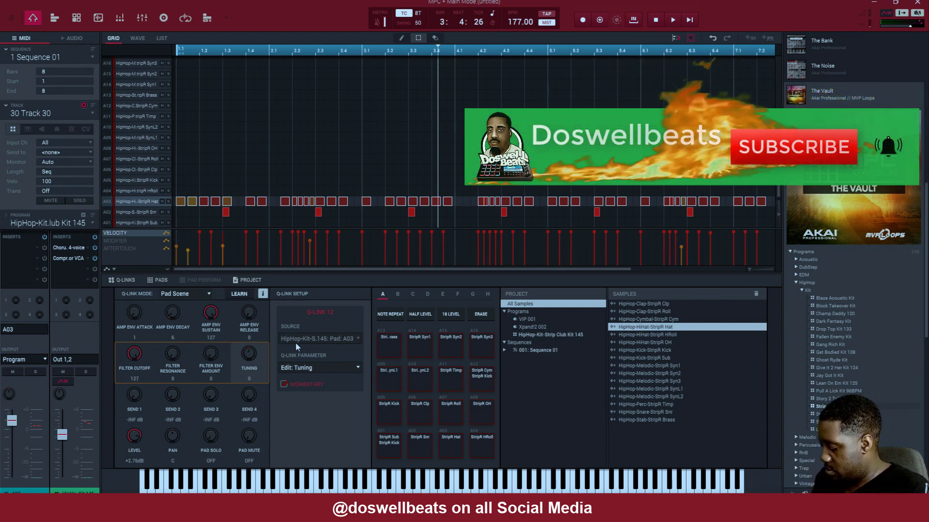
Record tuning automation for the A03 StripR Hat across the sequence and play it back.
{"action": "key", "text": "space"}
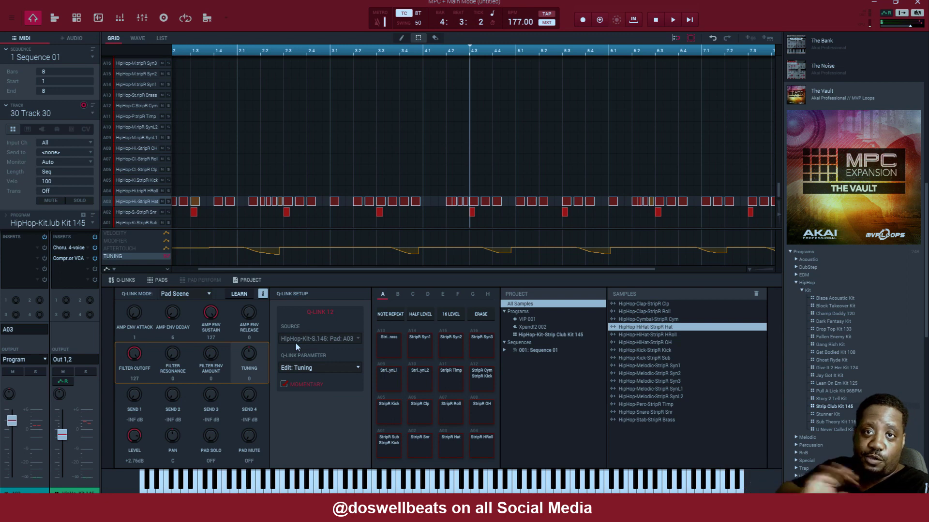
{"action": "key", "text": "space"}
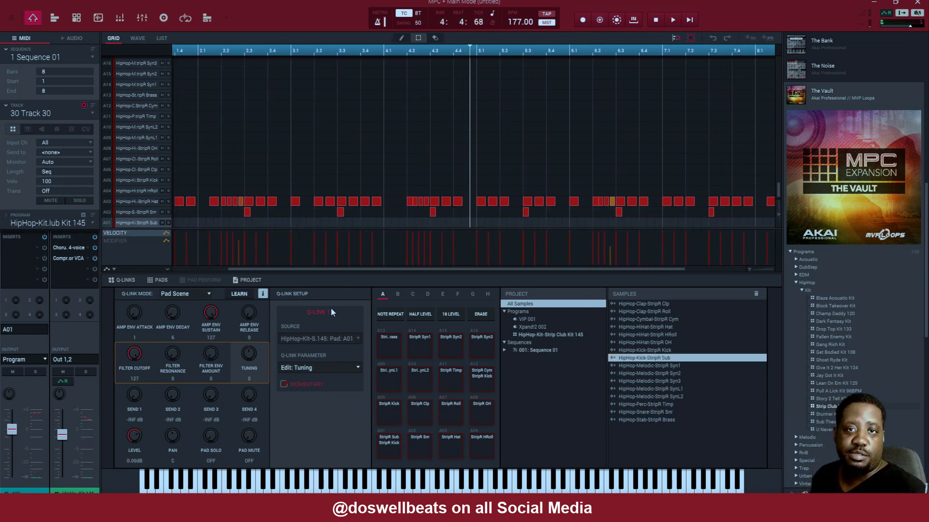
Try overdubbing a sub kick pattern on pad A01, and undo the recorded notes.
{"action": "key", "text": "space"}
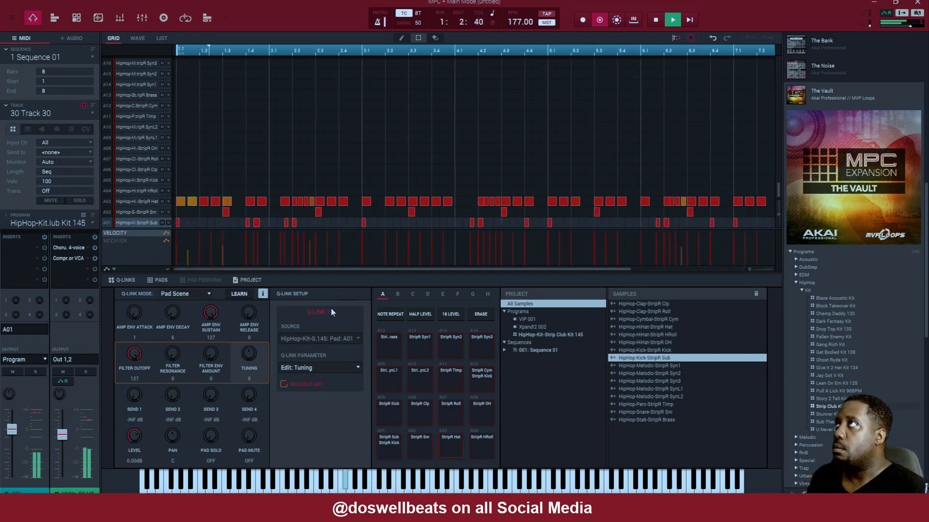
{"action": "key", "text": "space"}
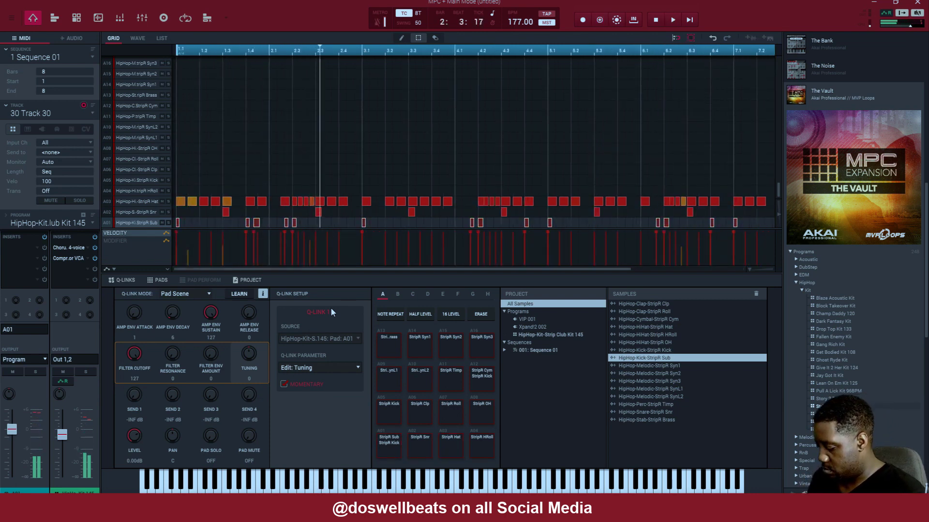
{"action": "key", "text": "ctrl+z"}
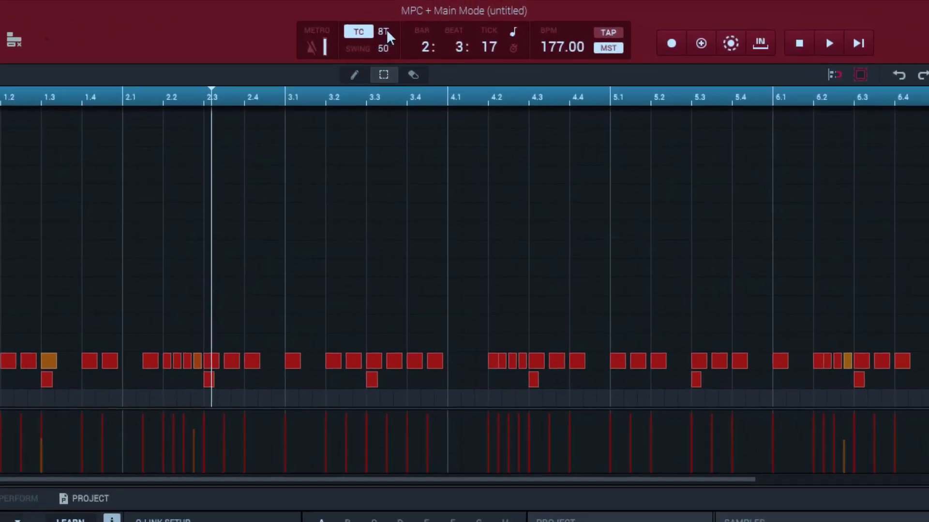
Set the time correct division to 16 and record a new sub kick pattern on pad A01.
{"action": "left_click", "coordinate": [386, 32]}
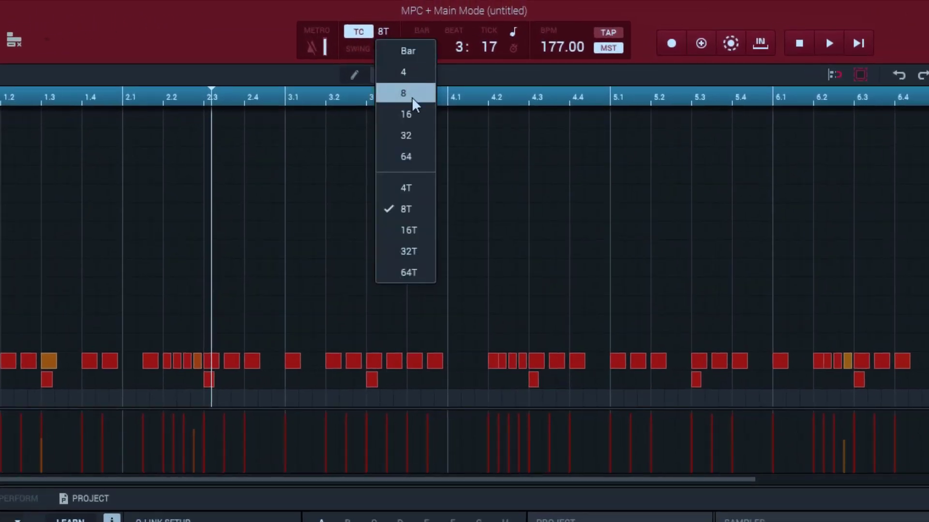
{"action": "left_click", "coordinate": [417, 114]}
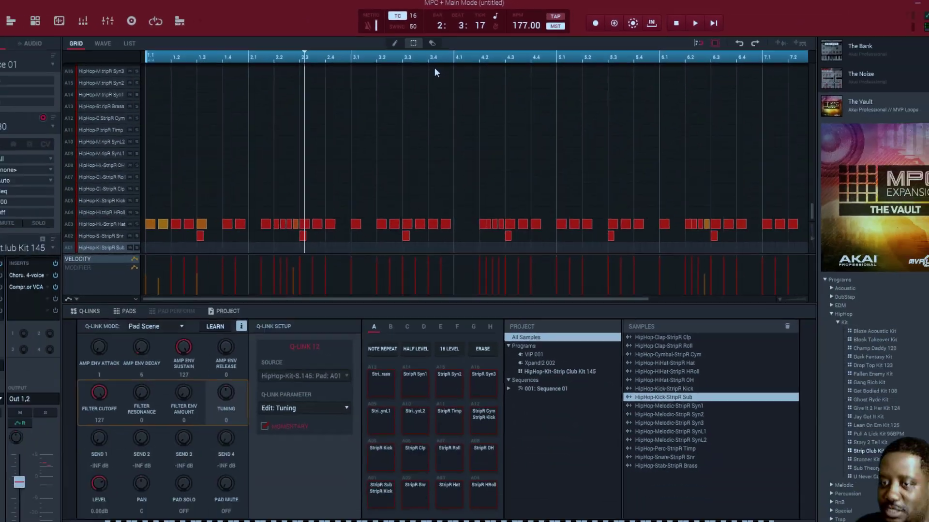
{"action": "key", "text": "space"}
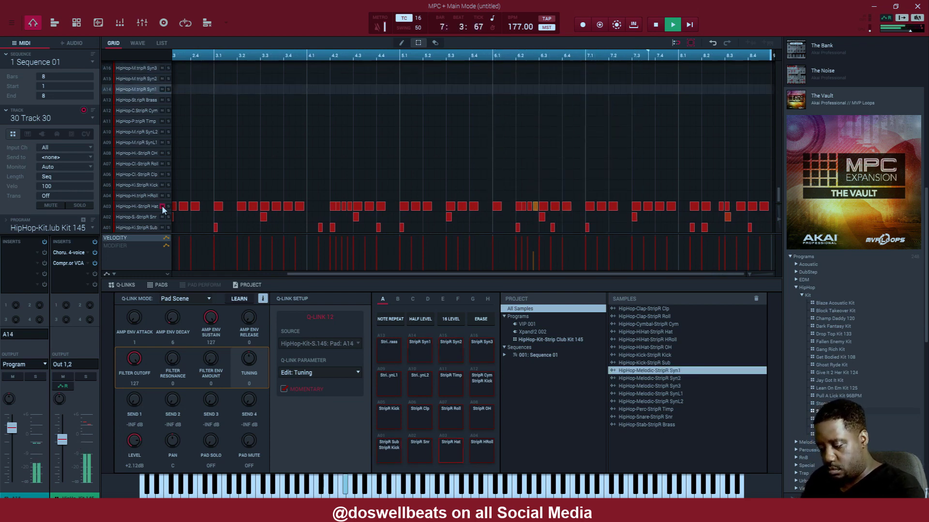
{"action": "key", "text": "space"}
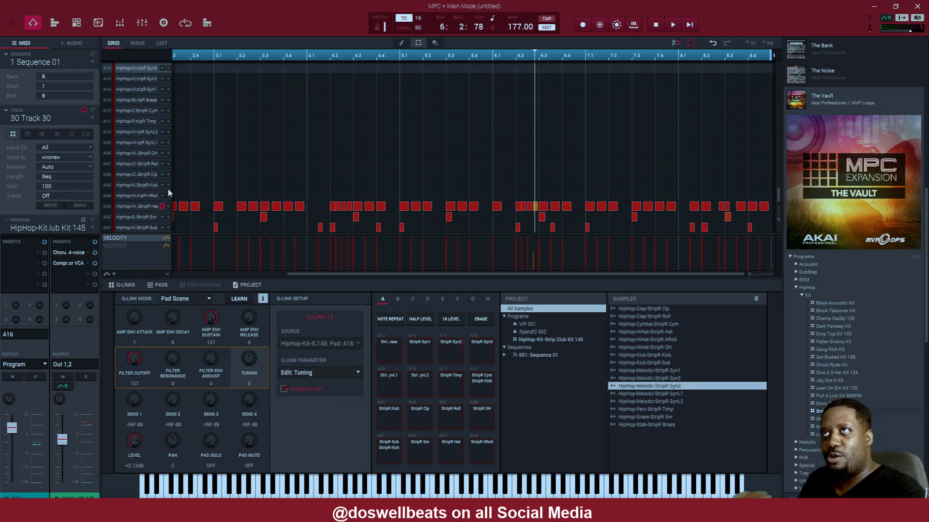
Select unused track 3 and record a repeating melody with the StripR Syn1, Syn2 and Syn3 pads.
{"action": "left_click", "coordinate": [93, 120]}
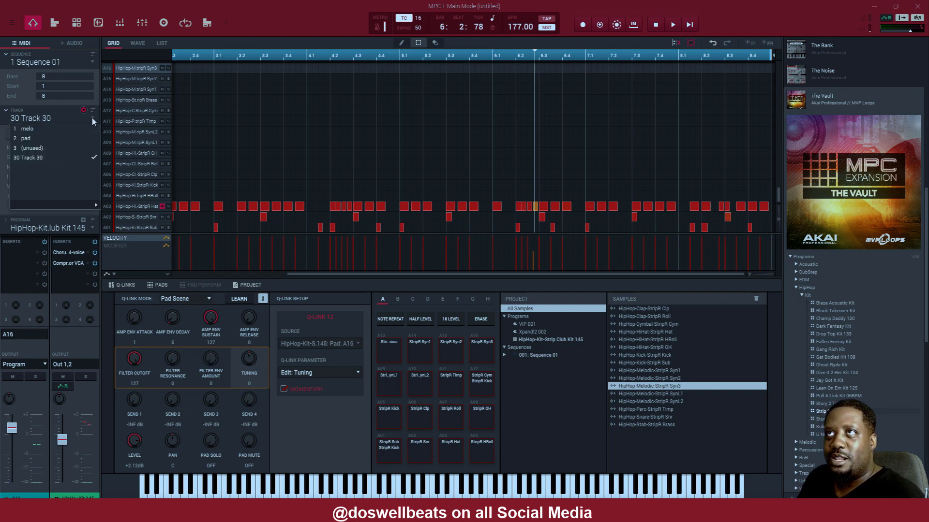
{"action": "left_click", "coordinate": [80, 148]}
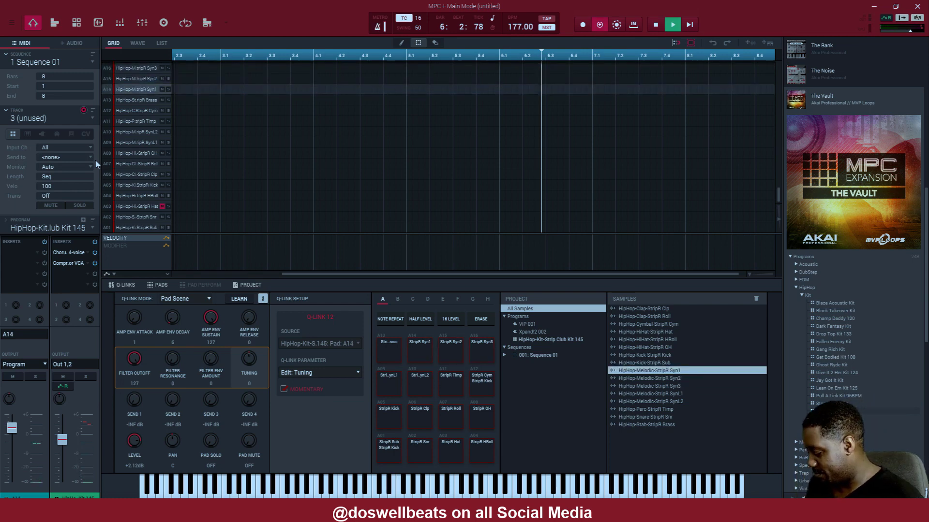
{"action": "key", "text": "space"}
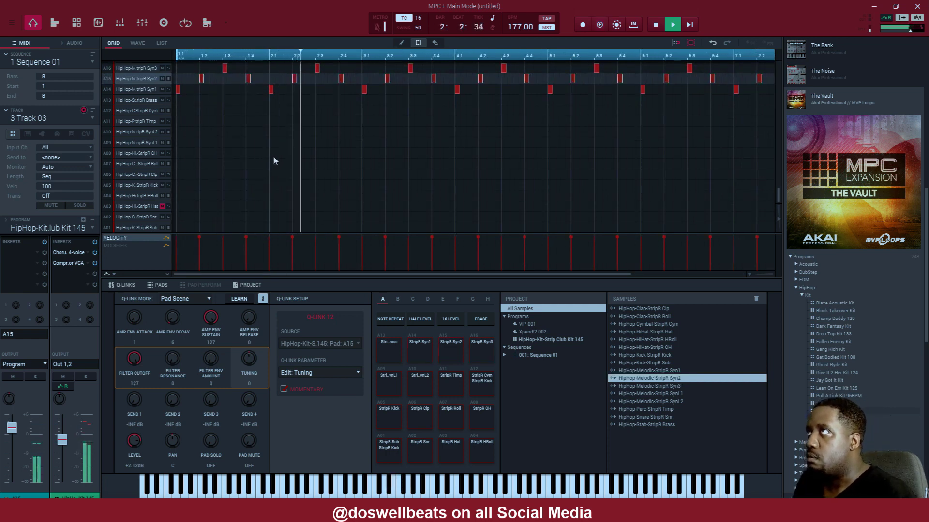
Duplicate the A14 StripR Syn1 note at 4.1 and place the copy midway between 4.3 and 4.4.
{"action": "scroll", "coordinate": [285, 180], "scroll_direction": "up", "scroll_amount": 3}
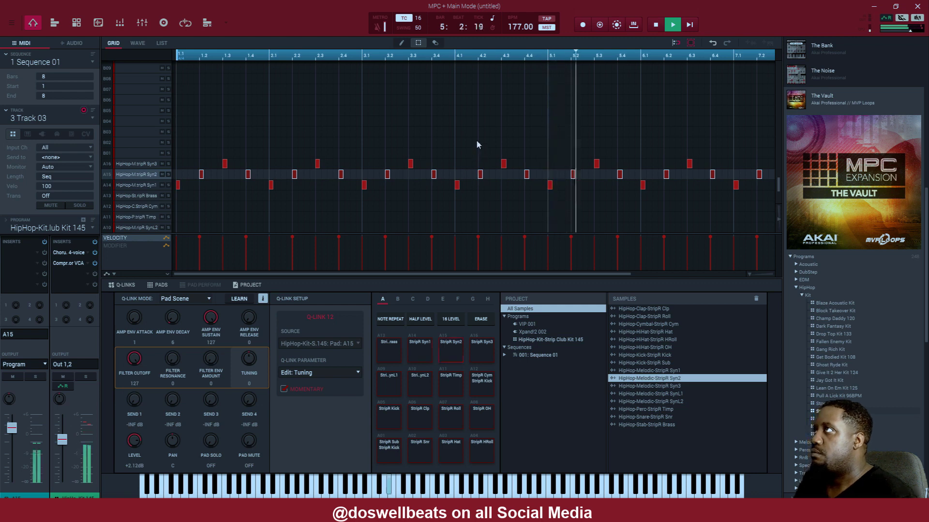
{"action": "left_click", "coordinate": [488, 182]}
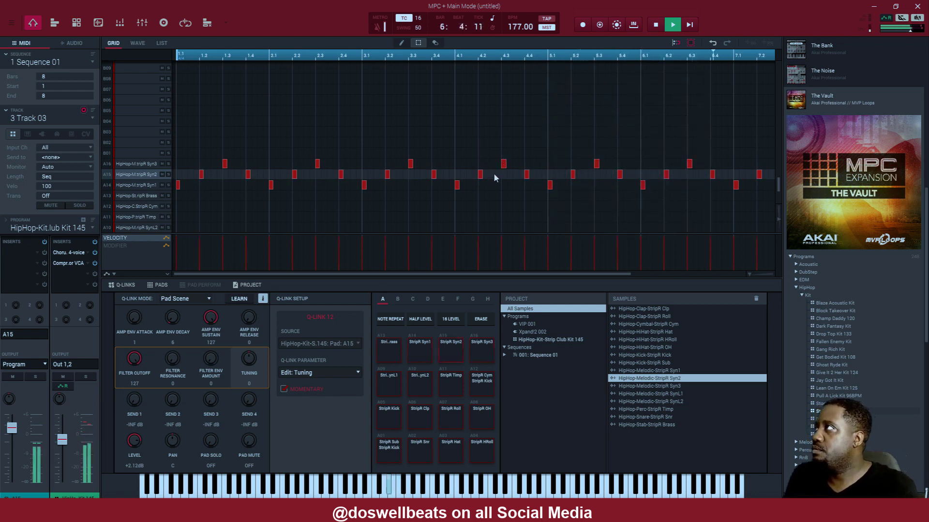
{"action": "left_click_drag", "start_coordinate": [493, 177], "coordinate": [456, 191]}
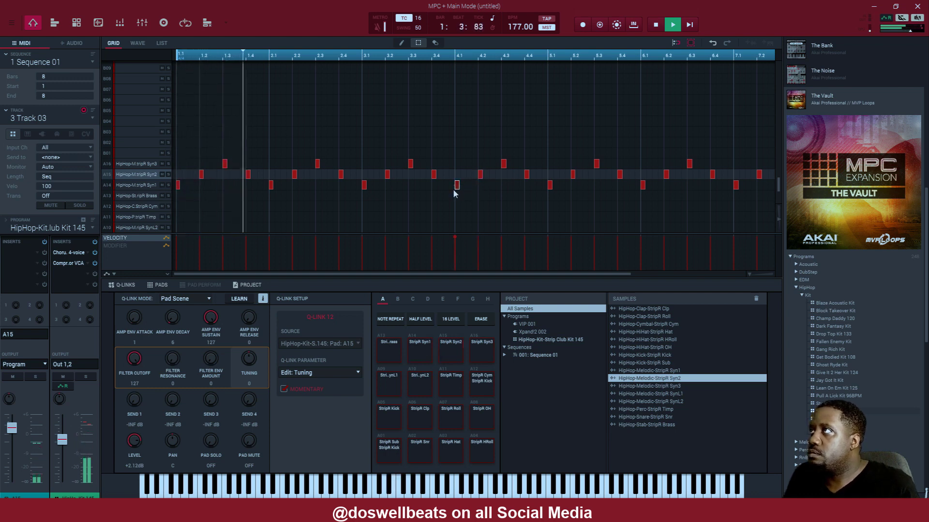
{"action": "key", "text": "e"}
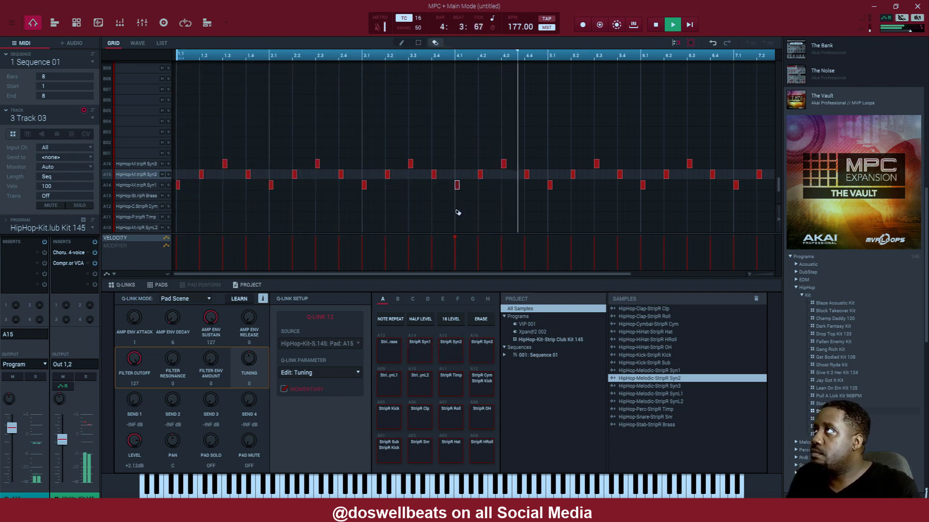
{"action": "left_click", "coordinate": [463, 185]}
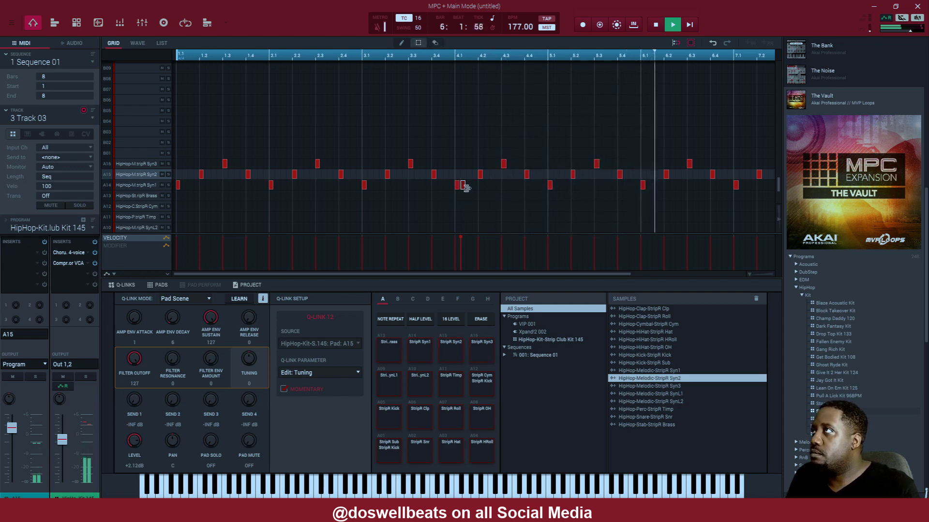
{"action": "key", "text": "s"}
{"action": "left_click_drag", "start_coordinate": [465, 188], "coordinate": [516, 194]}
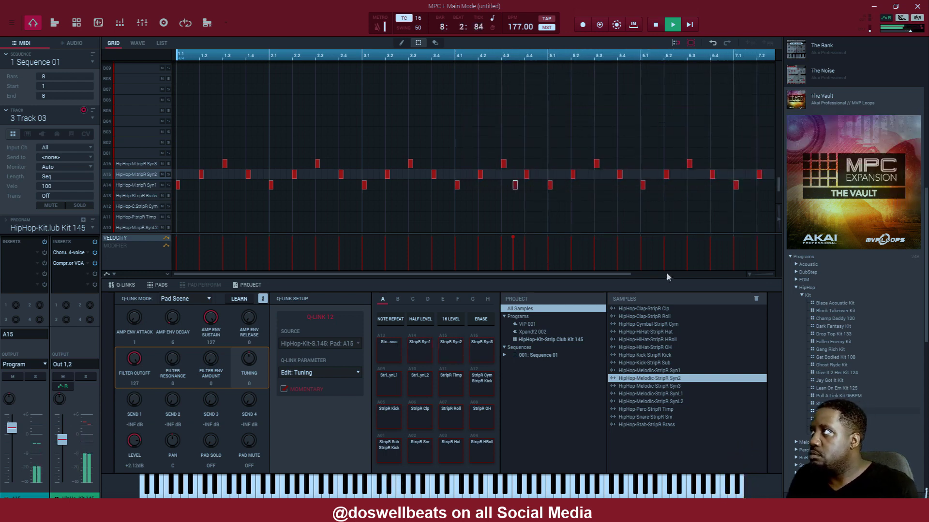
{"action": "left_click_drag", "start_coordinate": [749, 278], "coordinate": [697, 279]}
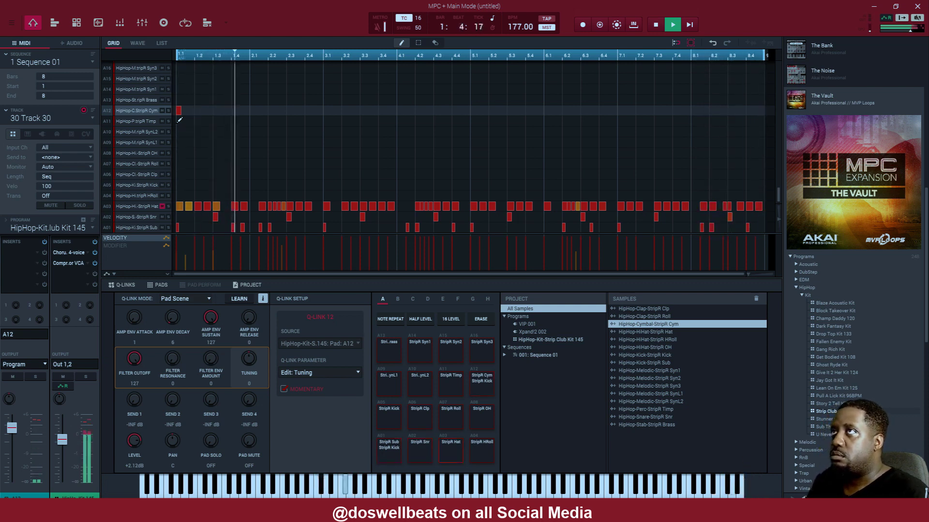
Stop playback and turn off the mute group for the A12 StripR Cym pad in the program editor.
{"action": "key", "text": "space"}
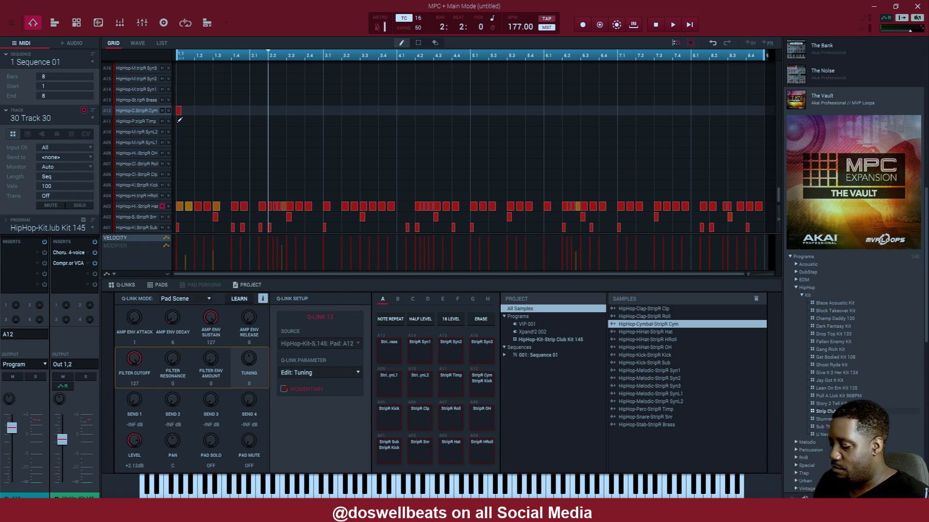
{"action": "key", "text": "ctrl+e"}
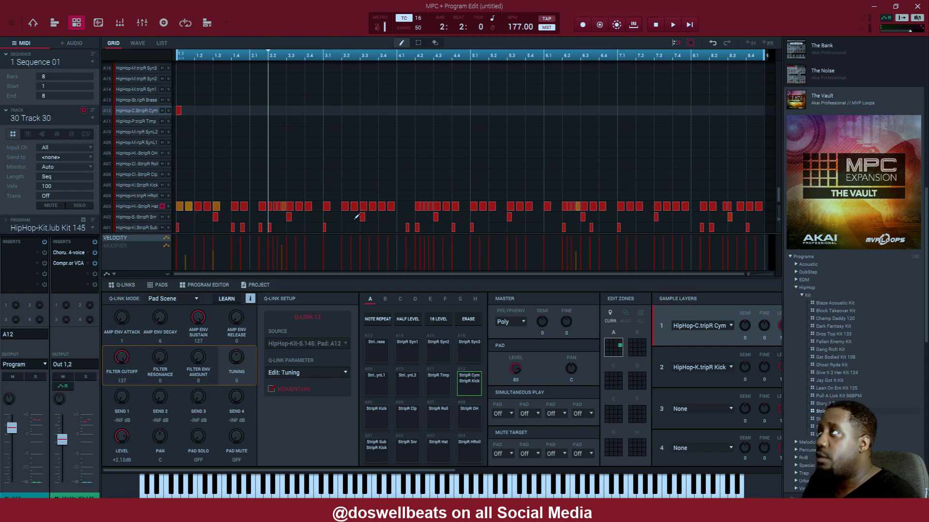
{"action": "scroll", "coordinate": [710, 411], "scroll_direction": "right", "scroll_amount": 3}
{"action": "scroll", "coordinate": [711, 416], "scroll_direction": "right", "scroll_amount": 8}
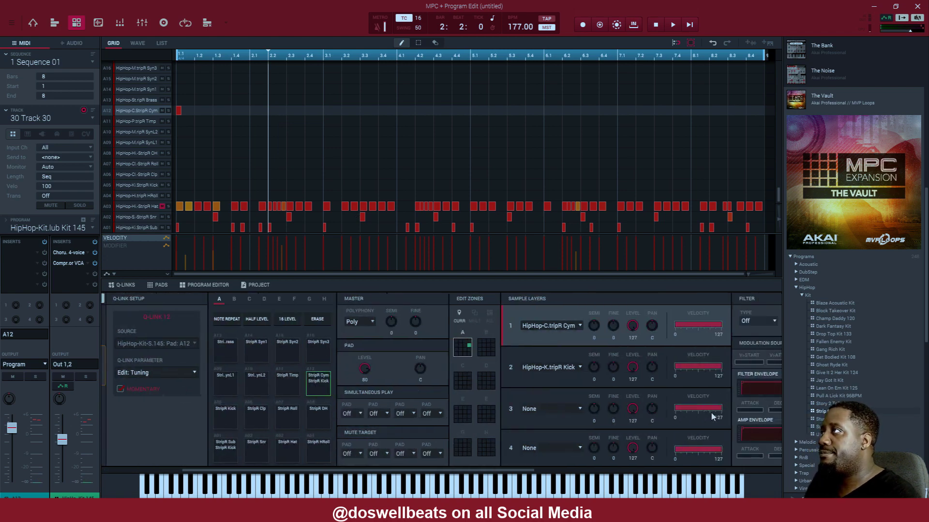
{"action": "scroll", "coordinate": [711, 414], "scroll_direction": "right", "scroll_amount": 3}
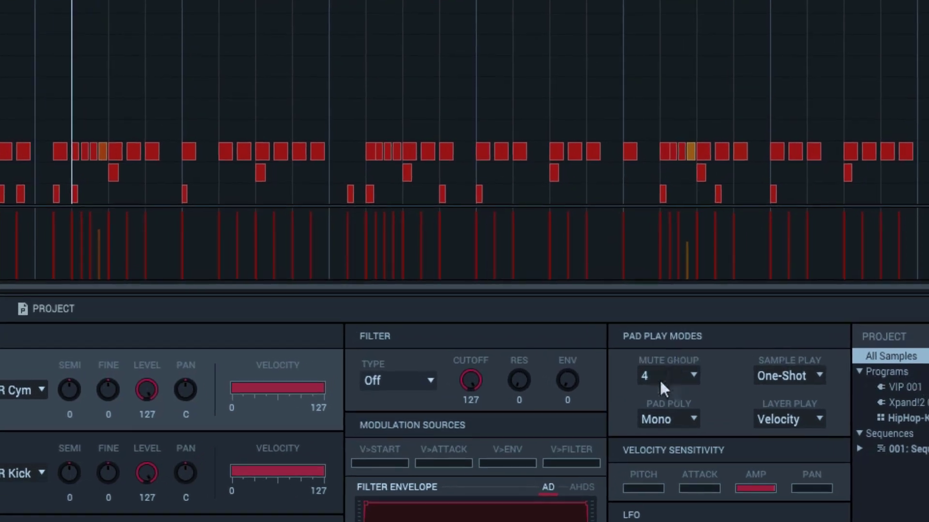
{"action": "left_click", "coordinate": [689, 375]}
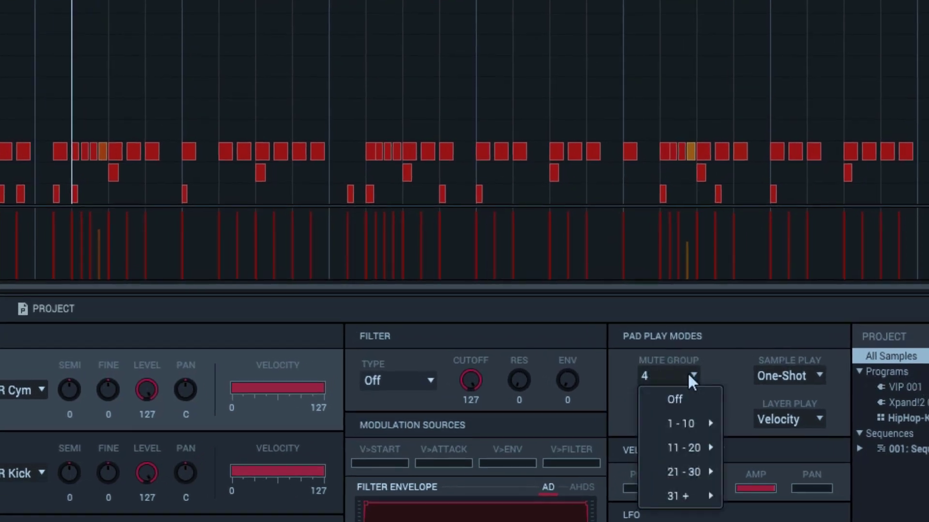
{"action": "left_click", "coordinate": [689, 400]}
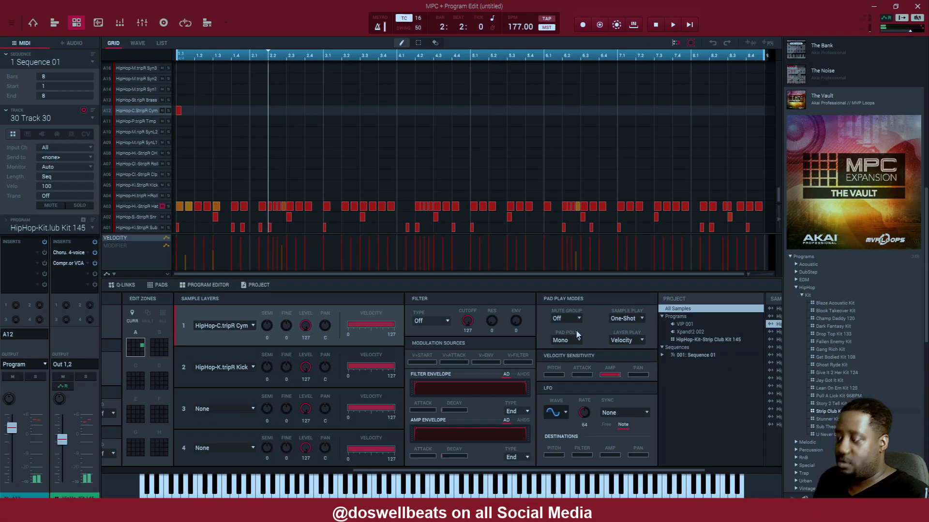
Play the sequence, return to Main Mode and lower the A12 StripR Cym pad's level.
{"action": "key", "text": "space"}
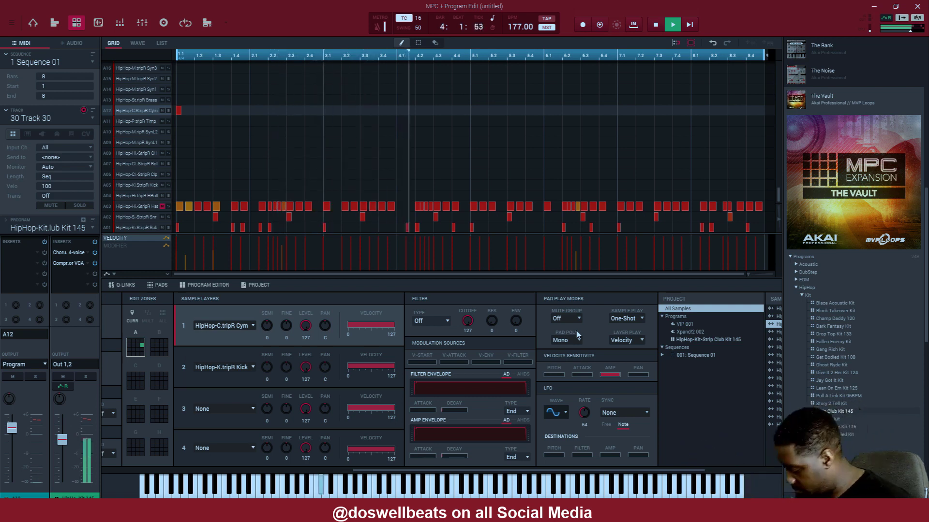
{"action": "key", "text": "ctrl+m"}
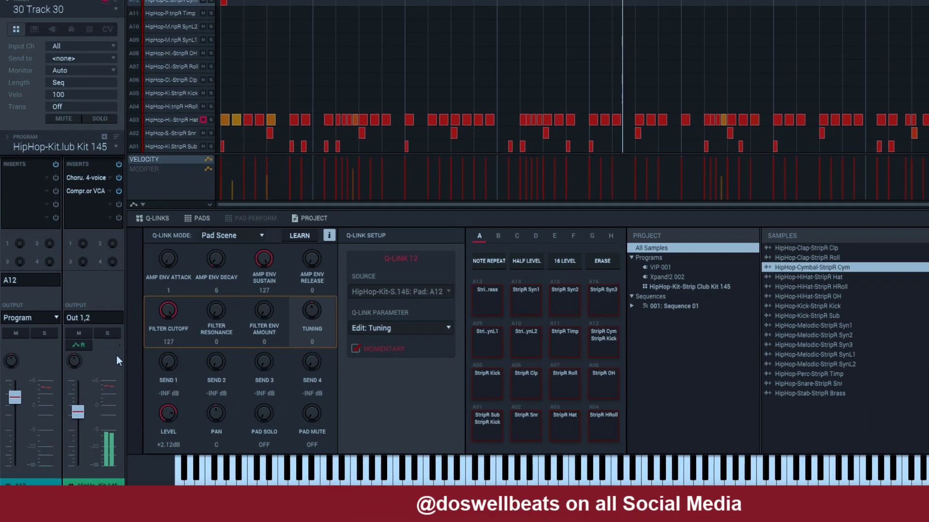
{"action": "mouse_move", "coordinate": [15, 428]}
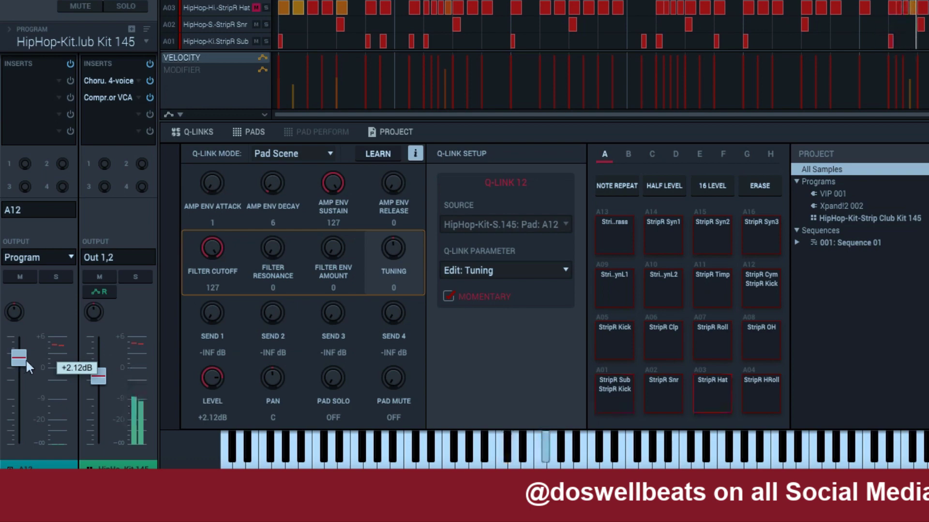
{"action": "left_click_drag", "start_coordinate": [25, 363], "coordinate": [28, 413]}
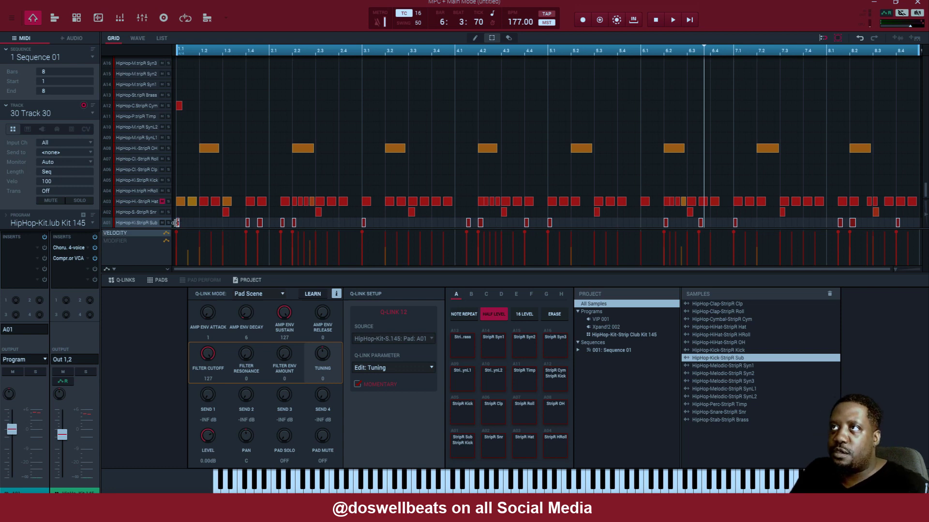
Move the selected StripR Sub pattern from pad A01 to the A05 StripR Kick row and play it back.
{"action": "left_click_drag", "start_coordinate": [178, 222], "coordinate": [168, 185]}
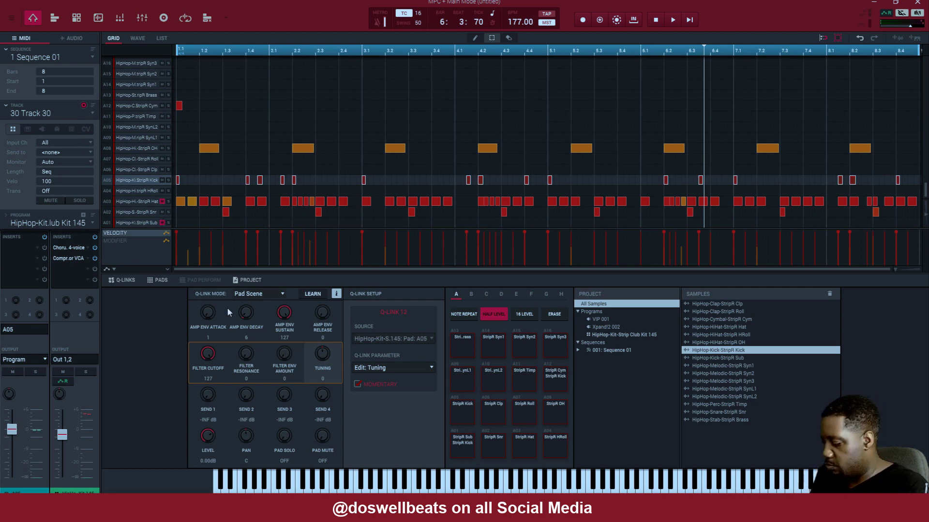
{"action": "key", "text": "space"}
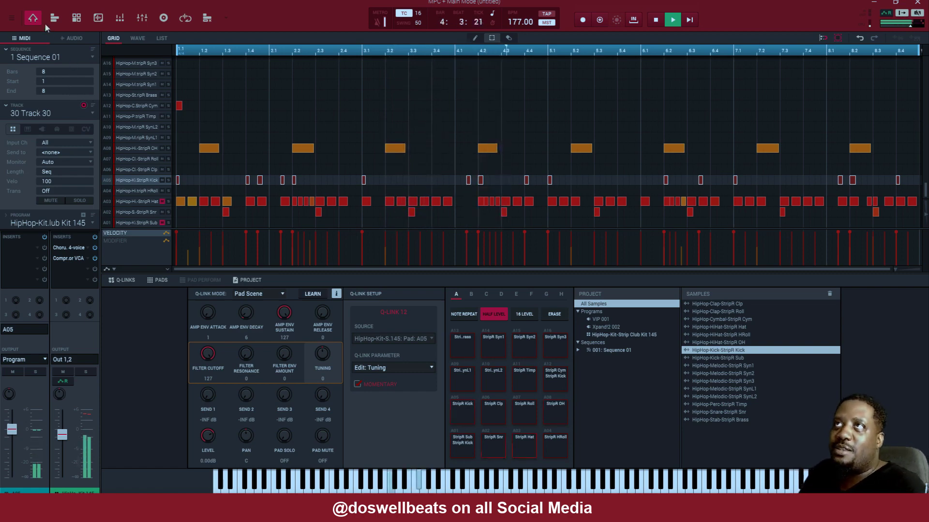
Select unused track 4, make it a plugin track and create a new plugin program for it.
{"action": "left_click", "coordinate": [93, 113]}
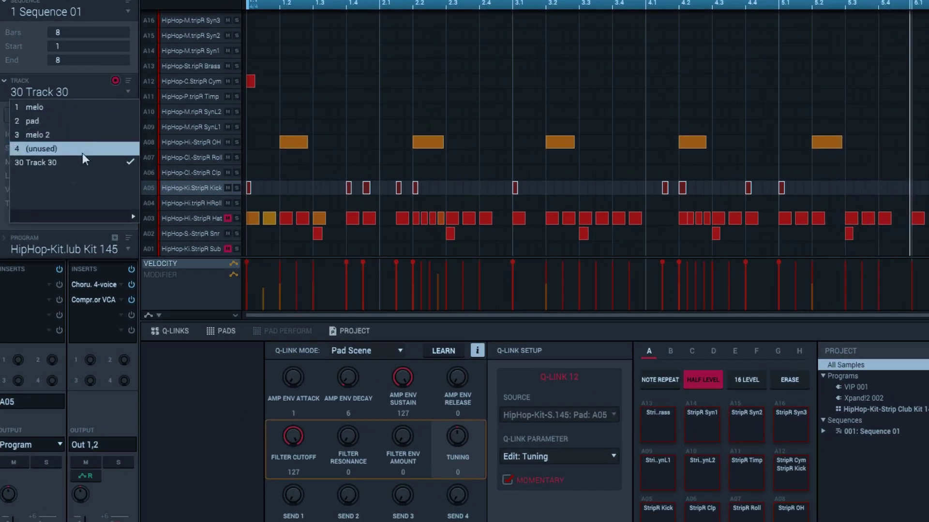
{"action": "left_click", "coordinate": [83, 150]}
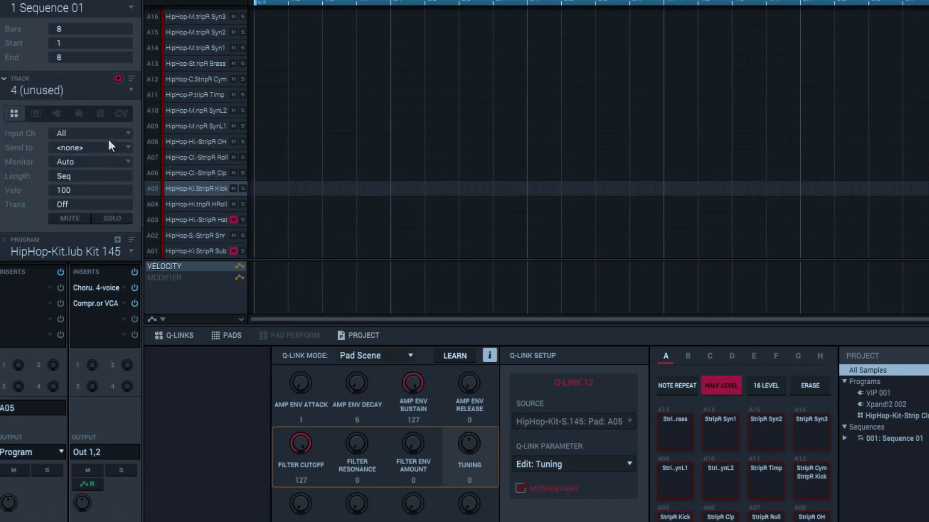
{"action": "left_click", "coordinate": [60, 112]}
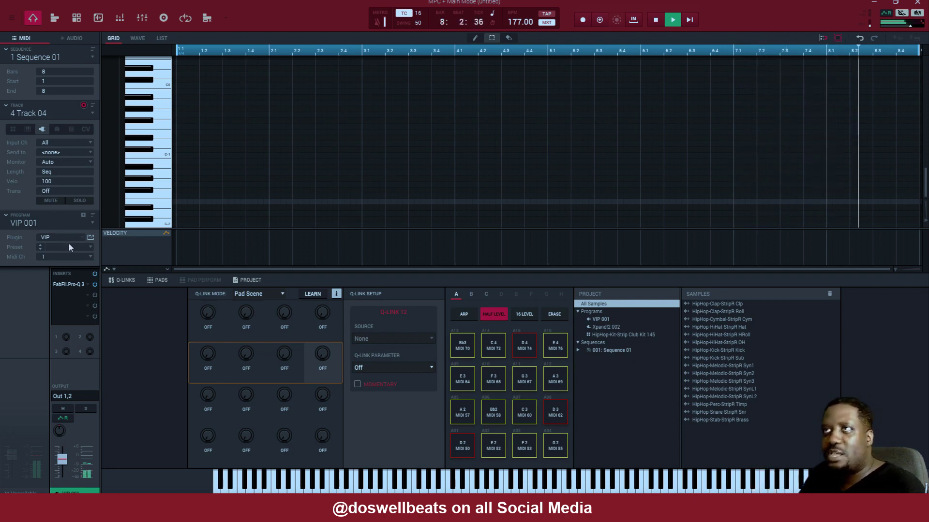
{"action": "left_click", "coordinate": [94, 224]}
{"action": "left_click", "coordinate": [90, 221]}
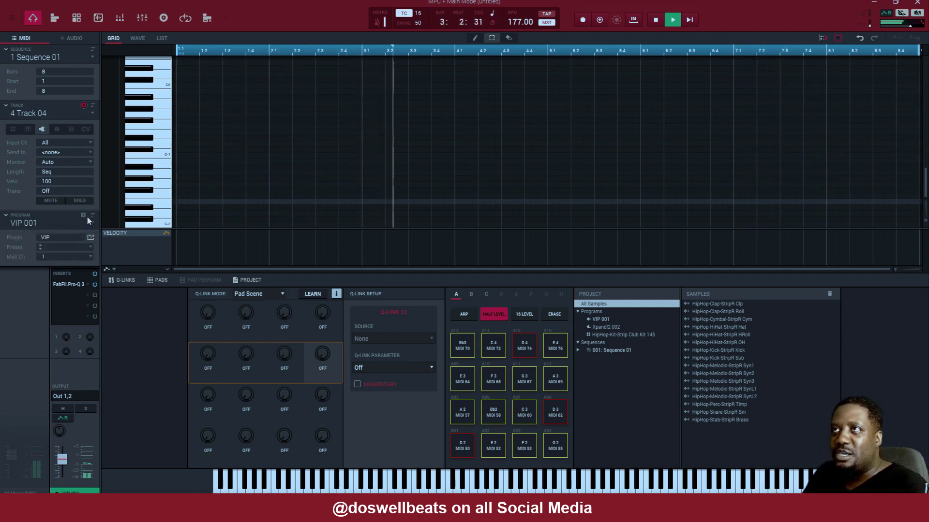
{"action": "left_click", "coordinate": [84, 216]}
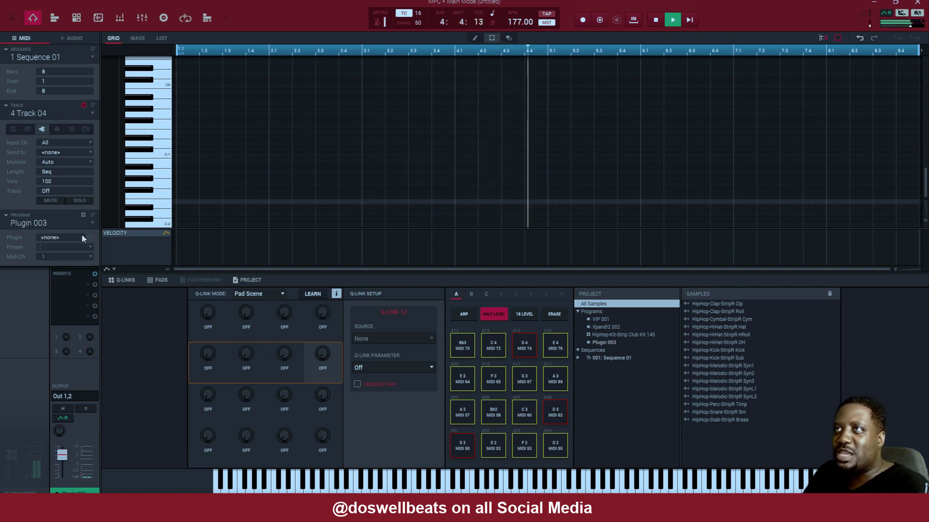
Load Arcade from the favorite plugins into the new program and open its interface.
{"action": "left_click", "coordinate": [82, 234]}
{"action": "left_click", "coordinate": [88, 191]}
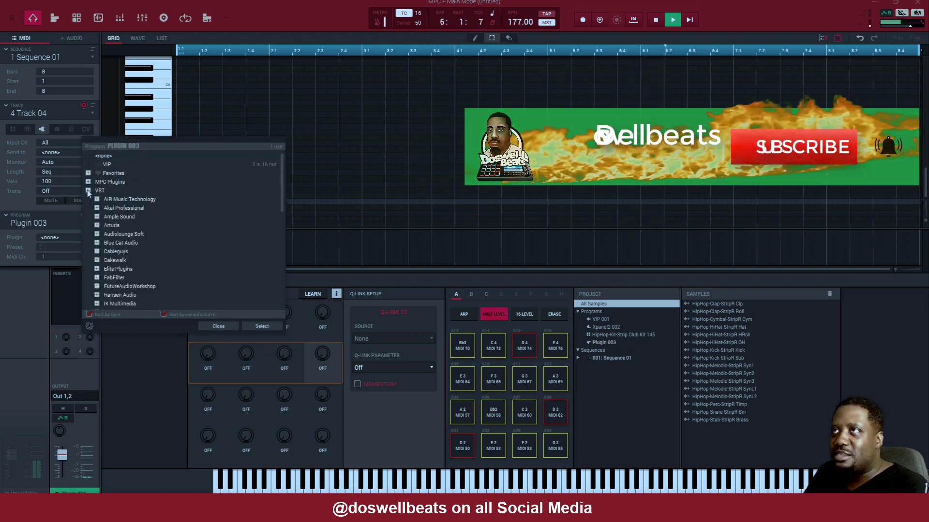
{"action": "left_click", "coordinate": [89, 173]}
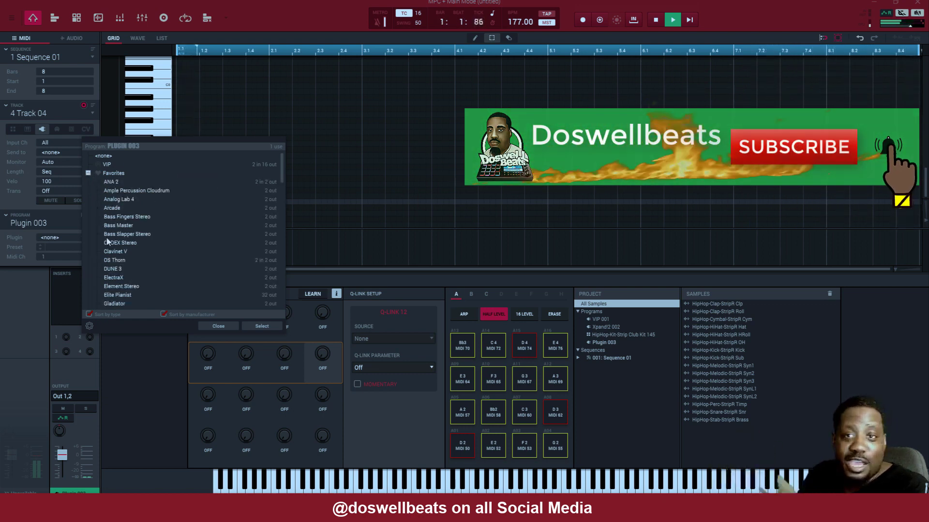
{"action": "double_click", "coordinate": [115, 208]}
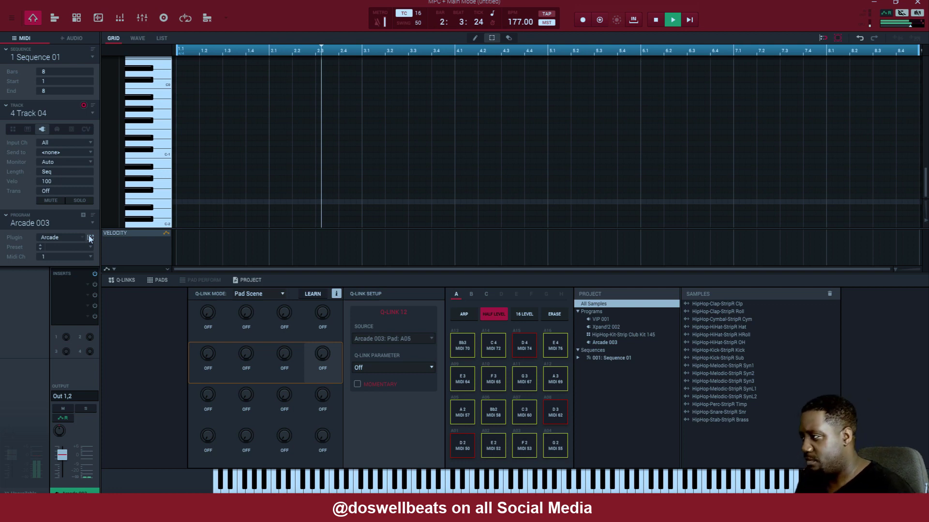
{"action": "left_click", "coordinate": [90, 238]}
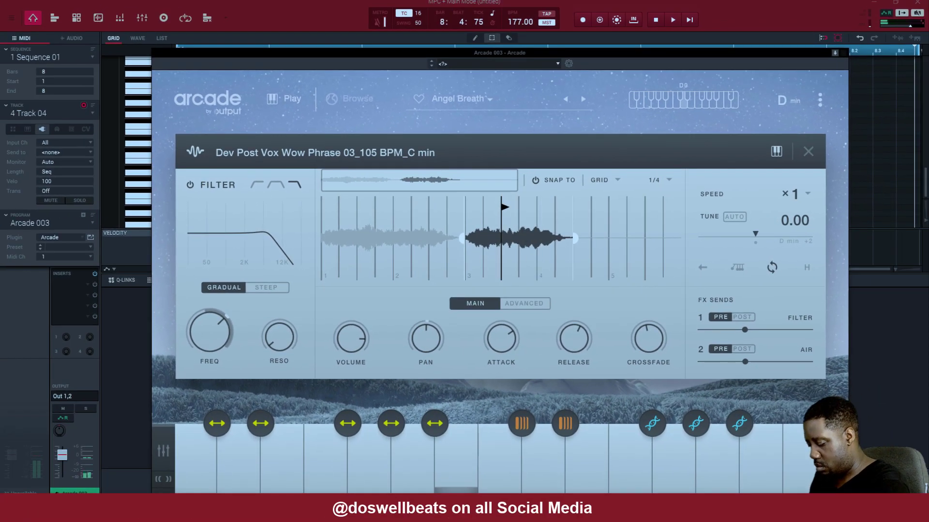
Record the Angel Breath vocal phrase from Arcade every two bars on track 4, and move the plugin window clear of the grid.
{"action": "key", "text": "space"}
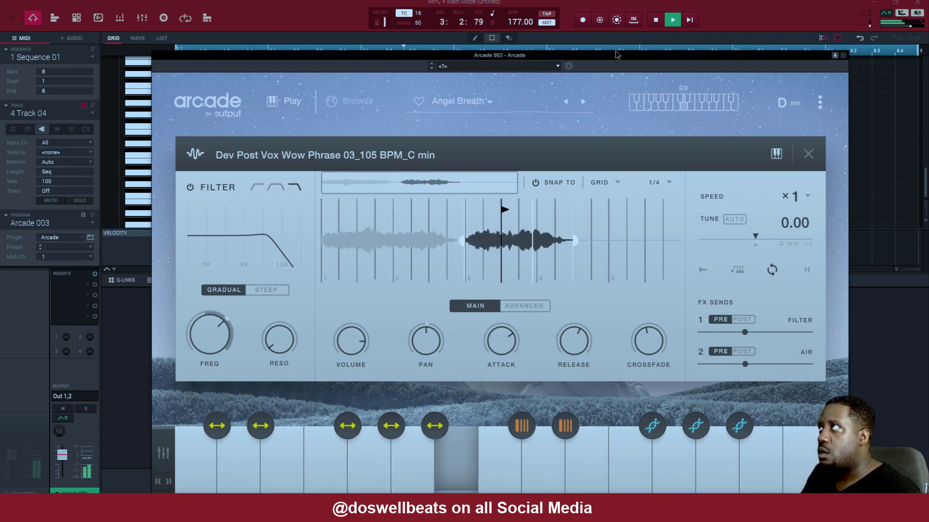
{"action": "left_click", "coordinate": [835, 52]}
{"action": "double_click", "coordinate": [635, 321]}
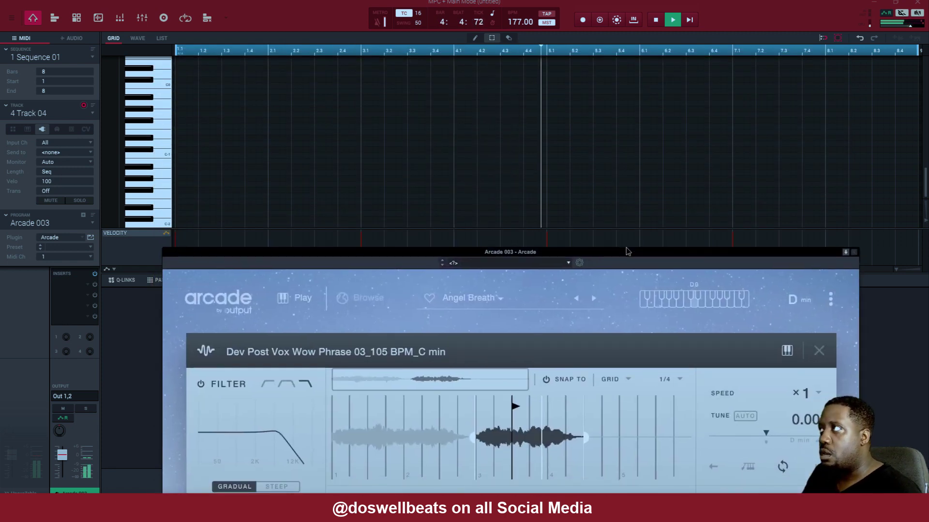
{"action": "left_click_drag", "start_coordinate": [584, 142], "coordinate": [626, 286]}
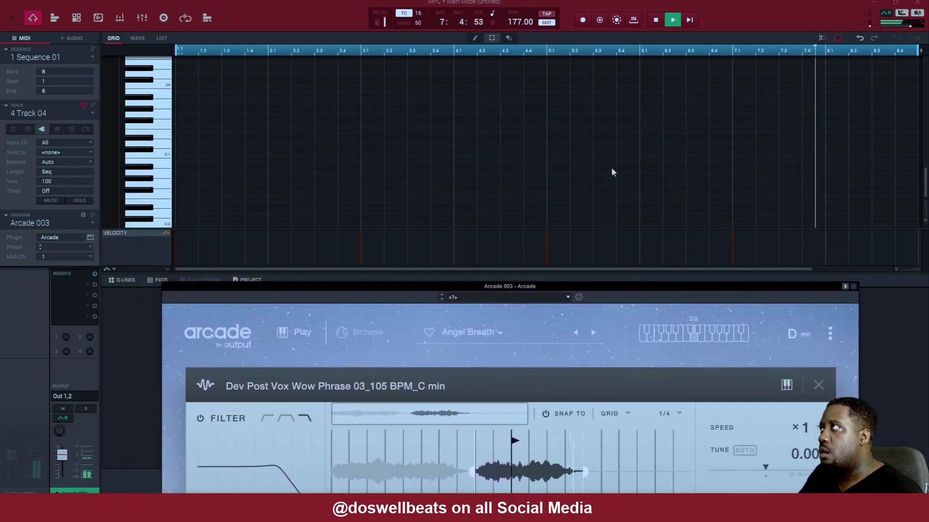
{"action": "scroll", "coordinate": [611, 167], "scroll_direction": "up", "scroll_amount": 4}
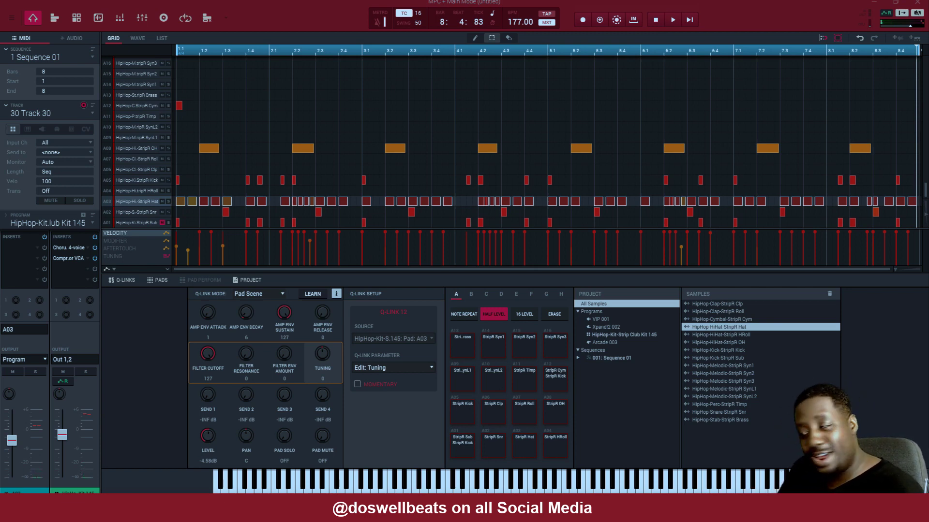
Play the sequence and mute the StripR Hat, StripR Snr, StripR Kick and StripR OH pads as it loops.
{"action": "key", "text": "space"}
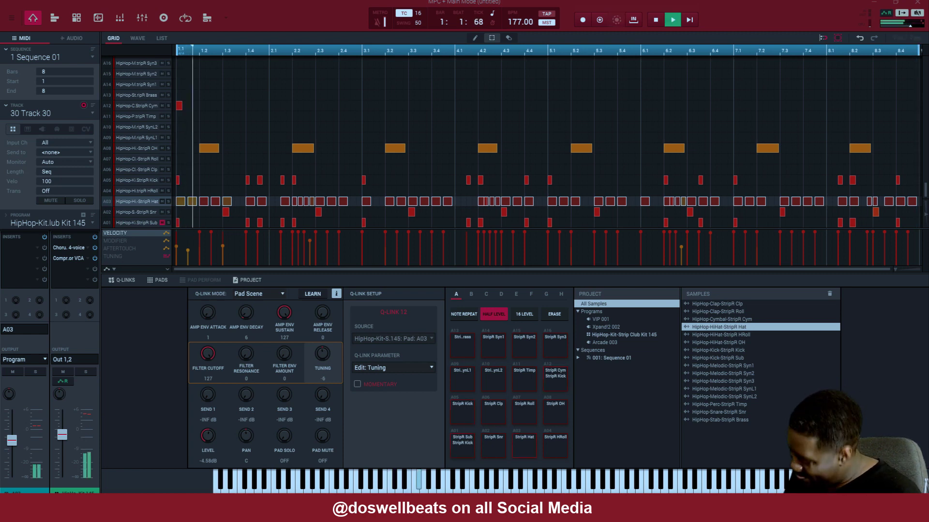
{"action": "left_click", "coordinate": [162, 202]}
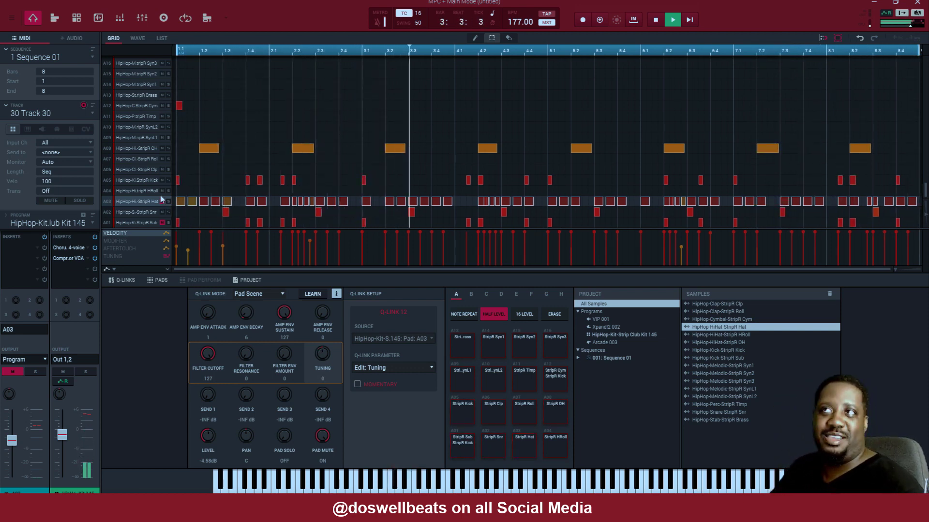
{"action": "left_click", "coordinate": [162, 201]}
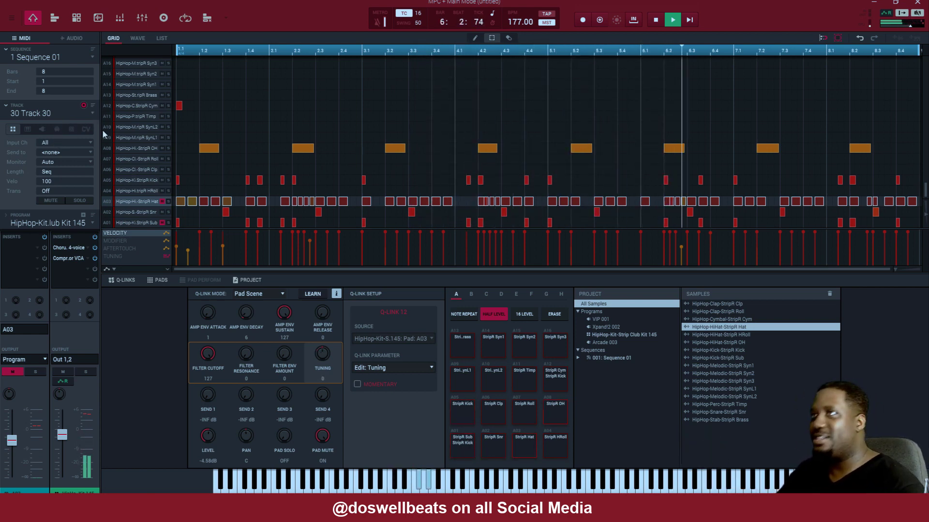
{"action": "left_click", "coordinate": [163, 222]}
{"action": "left_click", "coordinate": [162, 180]}
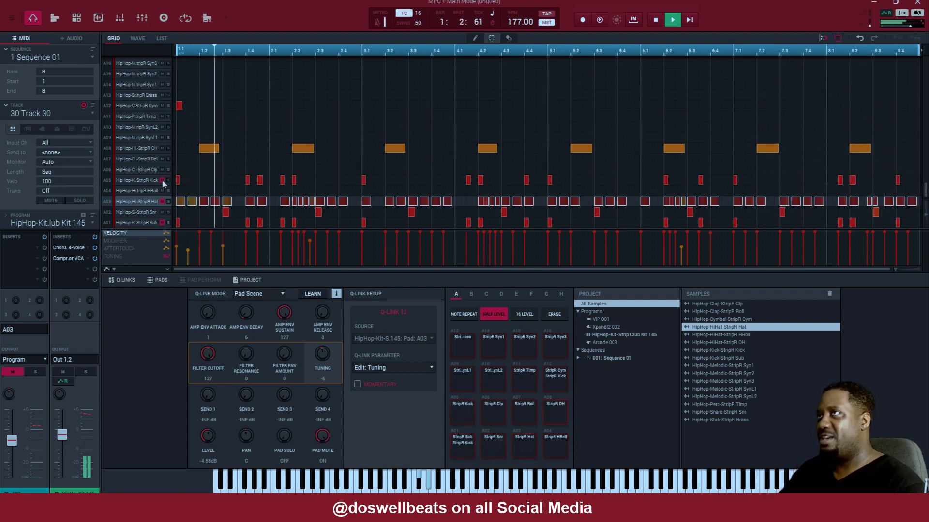
{"action": "left_click", "coordinate": [162, 148]}
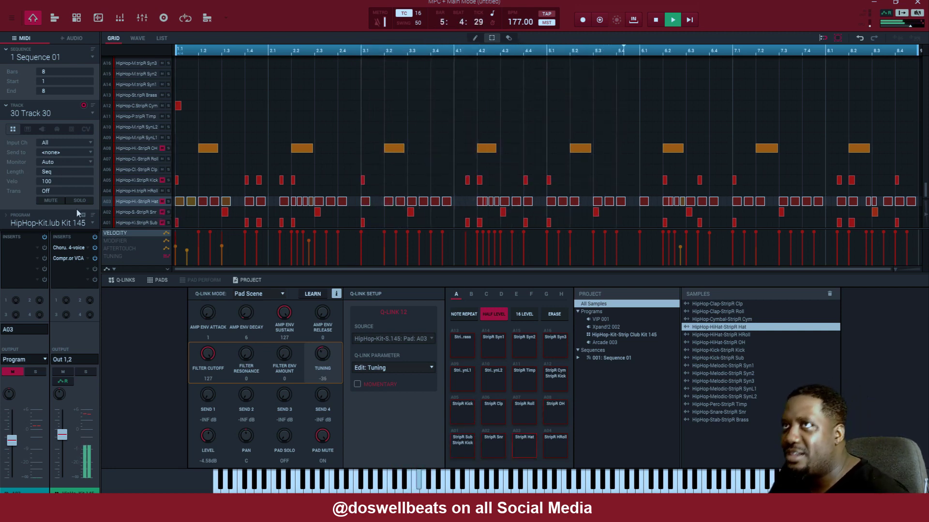
Mute Track 30 and reset its pad mutes during playback, leaving only the A05 StripR Kick muted.
{"action": "left_click", "coordinate": [56, 201]}
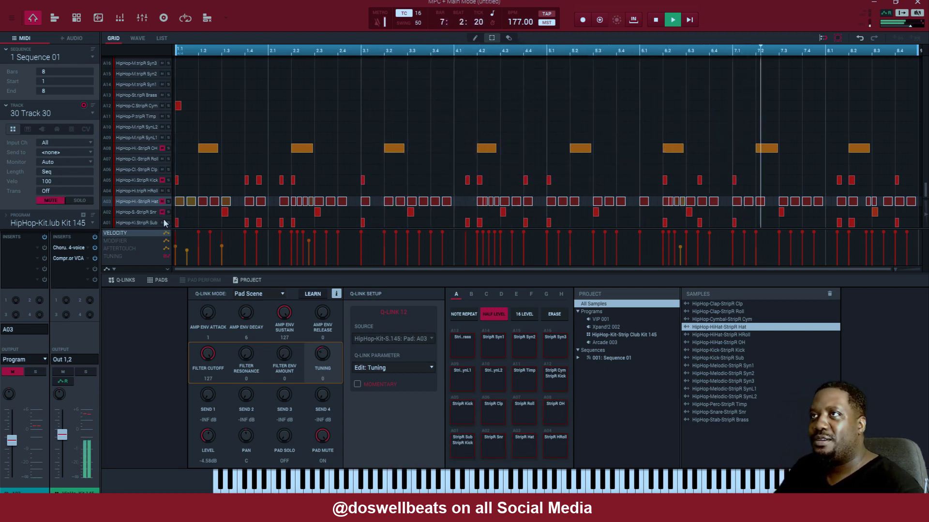
{"action": "left_click", "coordinate": [162, 180]}
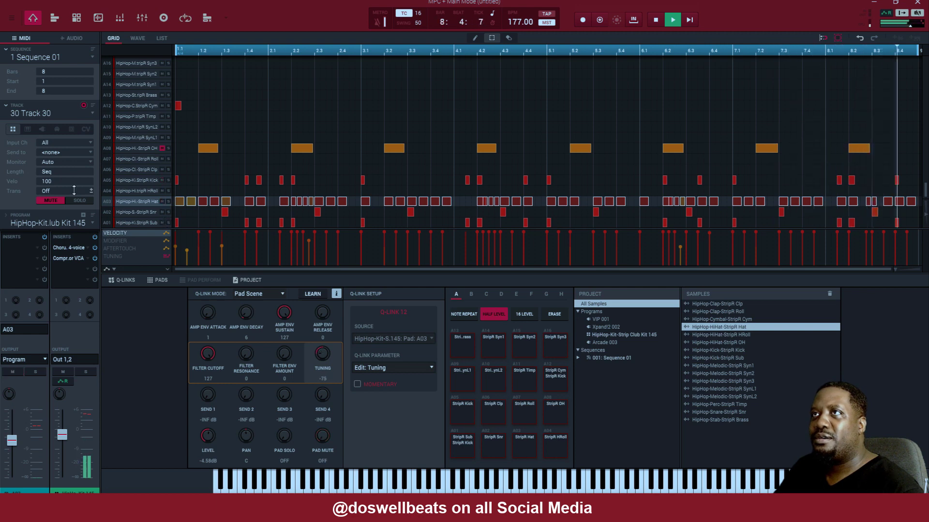
{"action": "left_click", "coordinate": [60, 202]}
{"action": "left_click", "coordinate": [60, 202]}
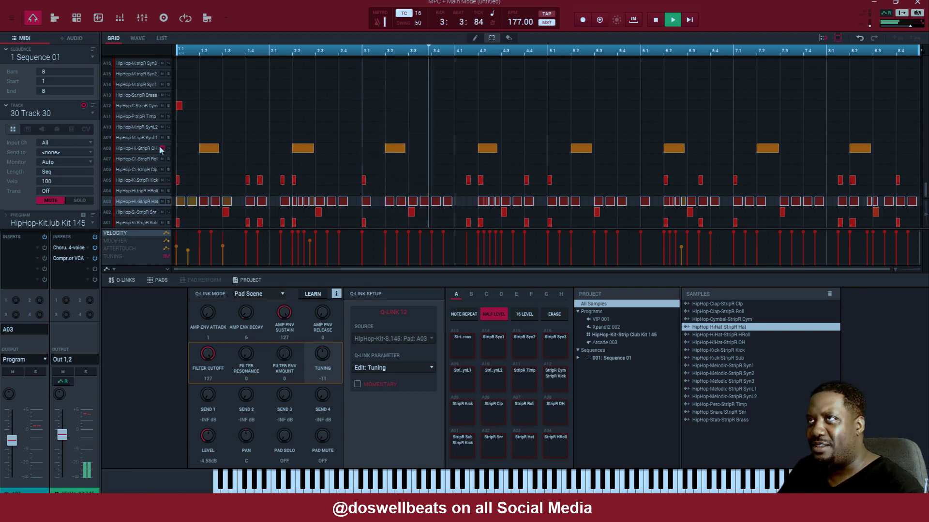
{"action": "left_click", "coordinate": [162, 180]}
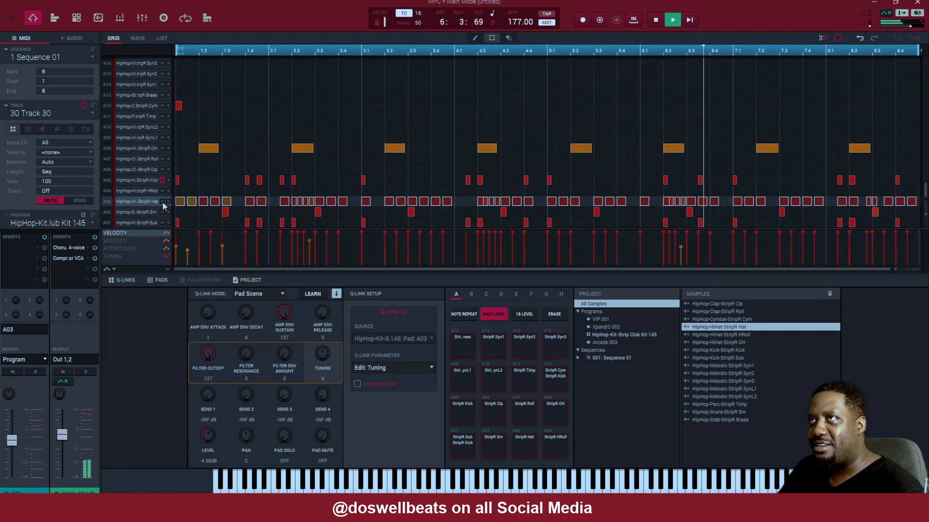
Mute the StripR Hat pad, unmute Track 30 to audition the drums without it, and bring the hat back in.
{"action": "left_click", "coordinate": [162, 201]}
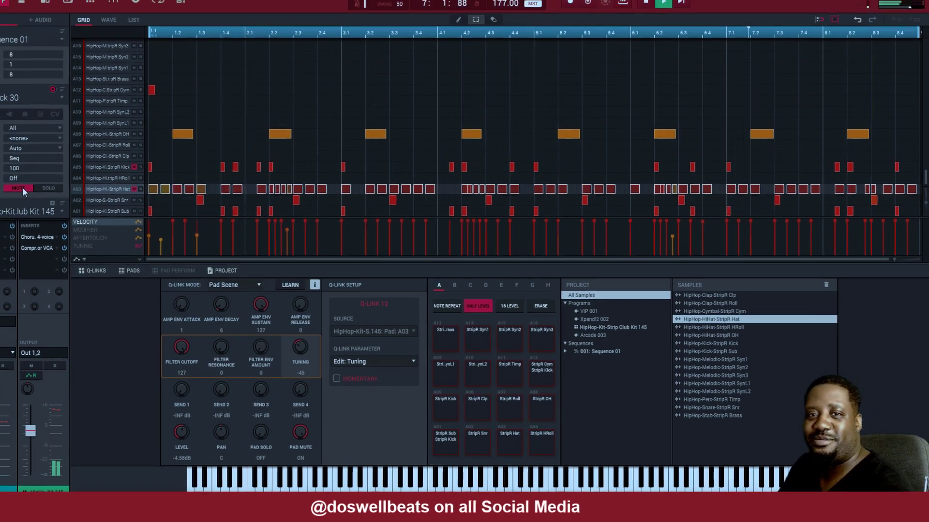
{"action": "left_click", "coordinate": [51, 198]}
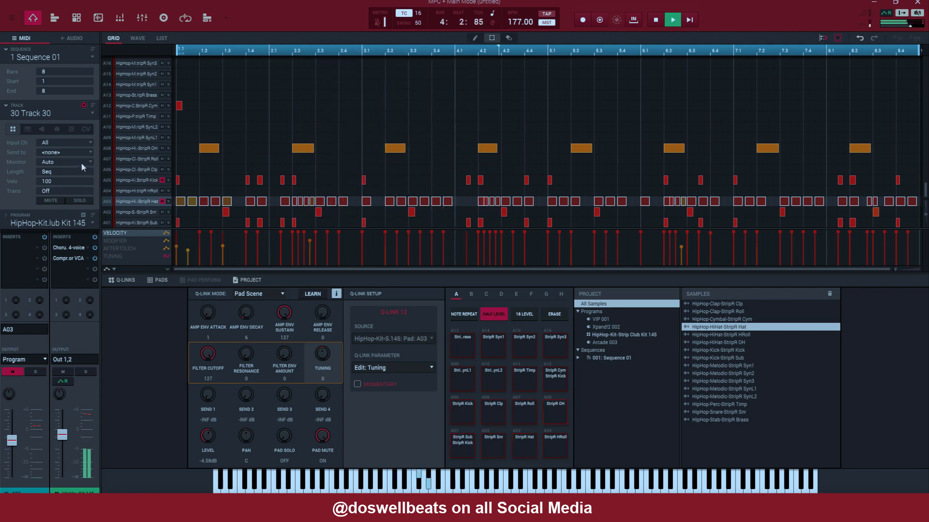
{"action": "left_click", "coordinate": [162, 201]}
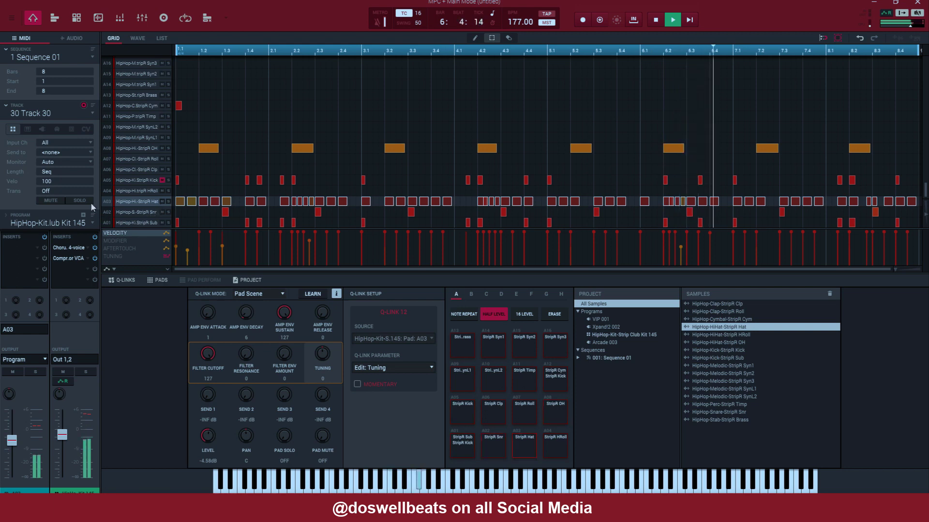
Switch to the track view and mute the melo 2 and pad tracks during playback.
{"action": "left_click", "coordinate": [59, 17]}
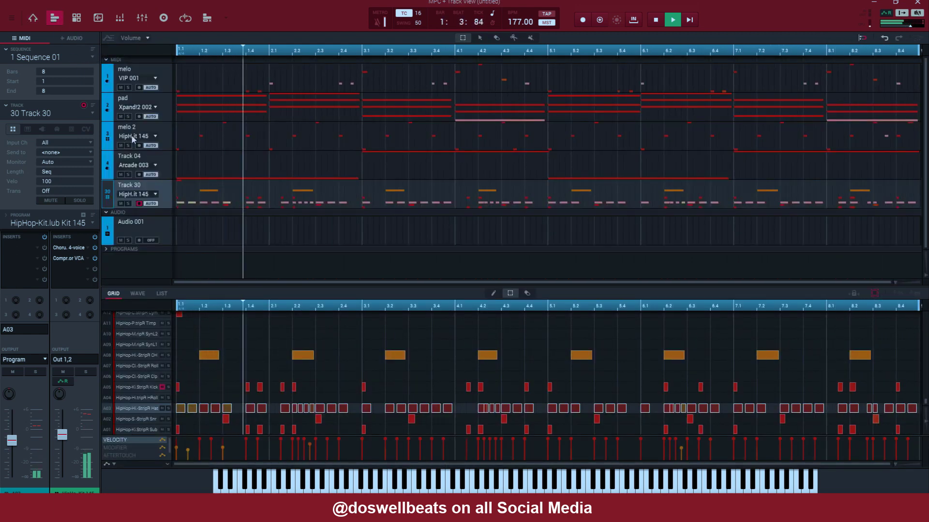
{"action": "left_click", "coordinate": [106, 60]}
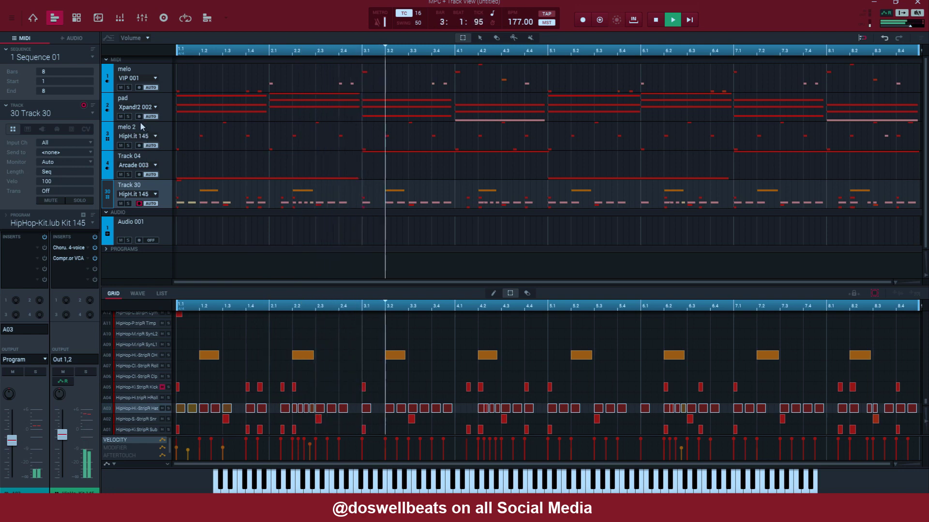
{"action": "left_click", "coordinate": [121, 146]}
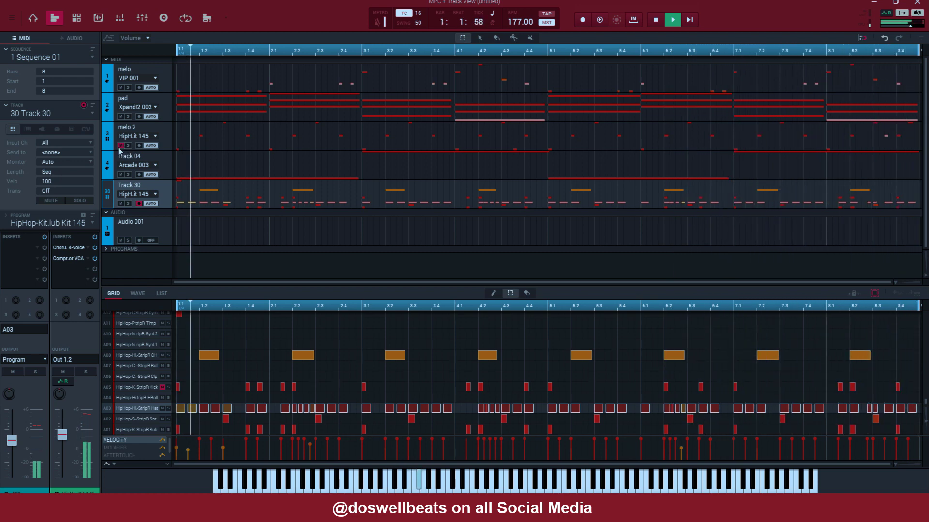
{"action": "left_click", "coordinate": [121, 117]}
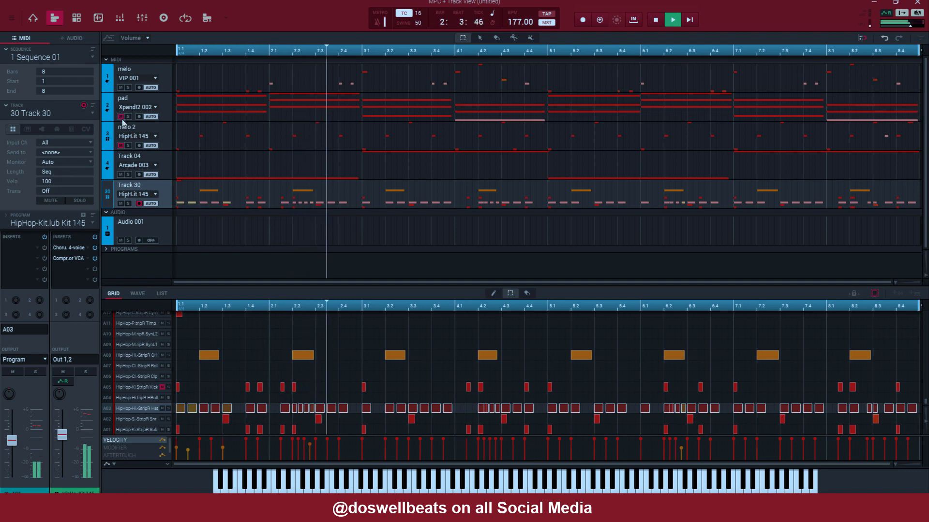